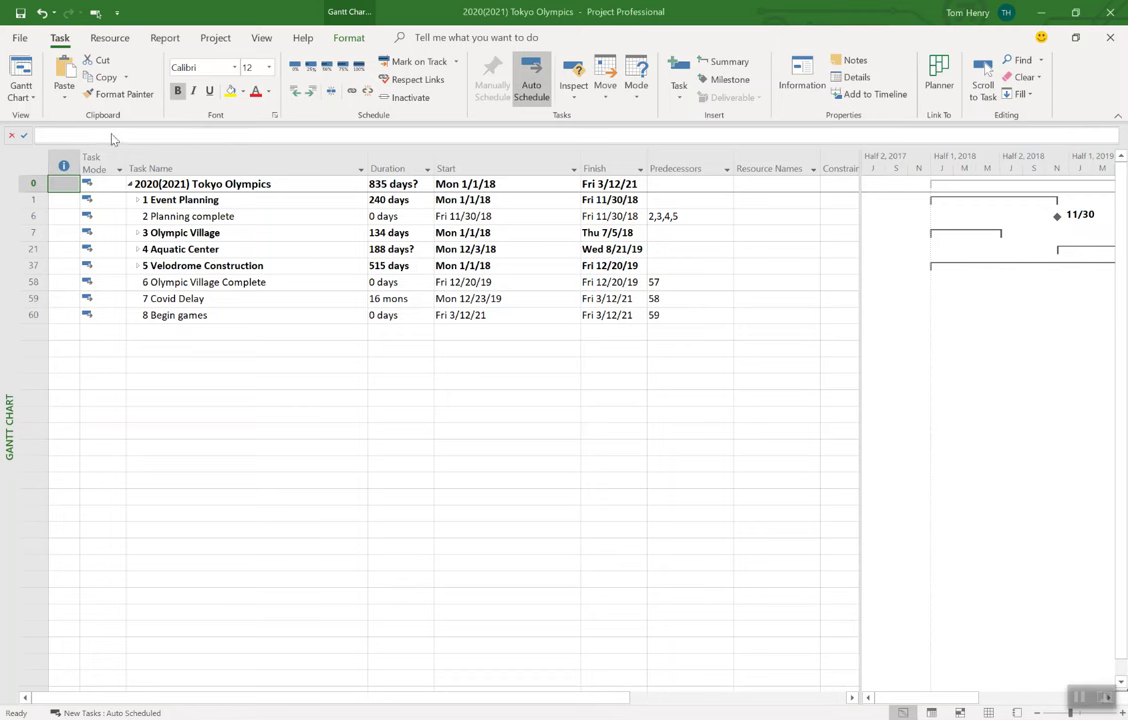
Step: Select several tasks ending with Begin games, and open that task's name for editing in the entry bar
{"action": "left_click", "coordinate": [185, 249]}
{"action": "left_click", "coordinate": [190, 298]}
{"action": "left_click", "coordinate": [190, 330]}
{"action": "left_click", "coordinate": [189, 313]}
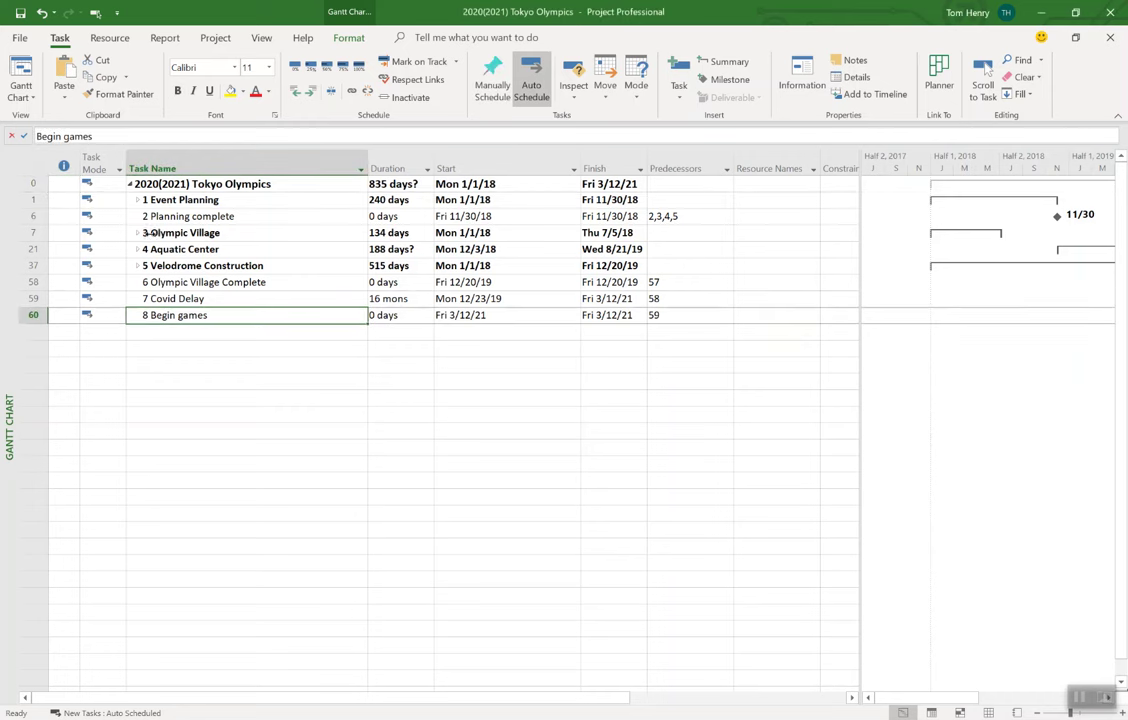
{"action": "left_click", "coordinate": [104, 136]}
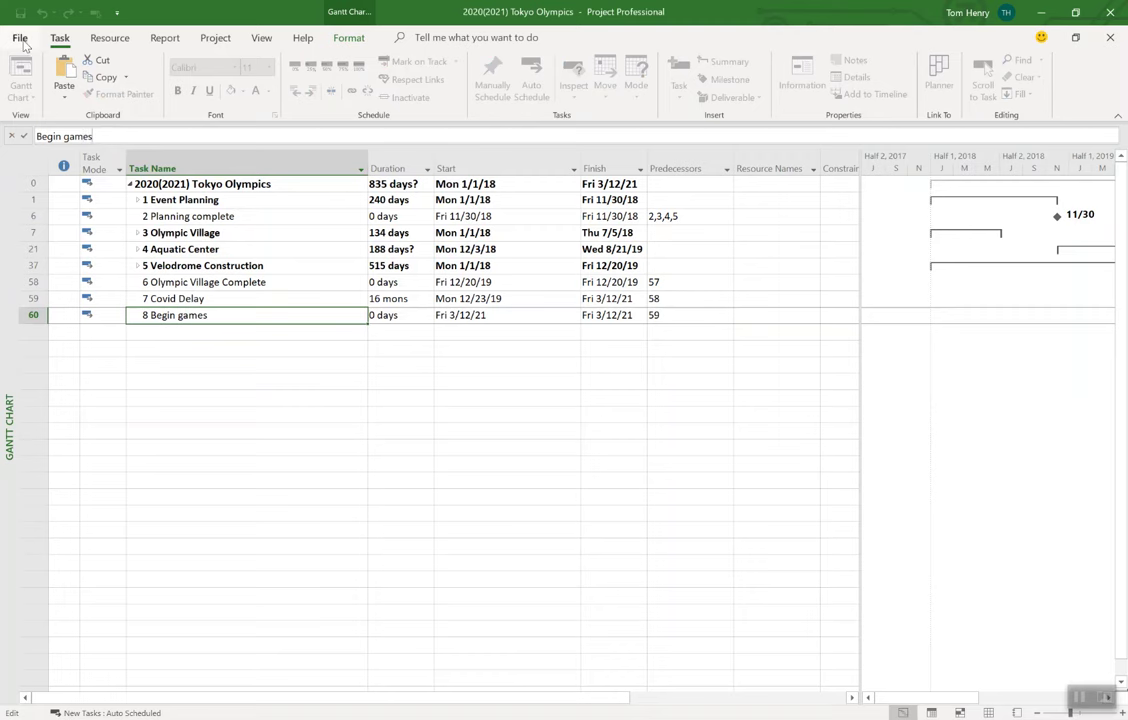
Step: Hide the entry bar through the Display settings in the Project options
{"action": "left_click", "coordinate": [22, 42]}
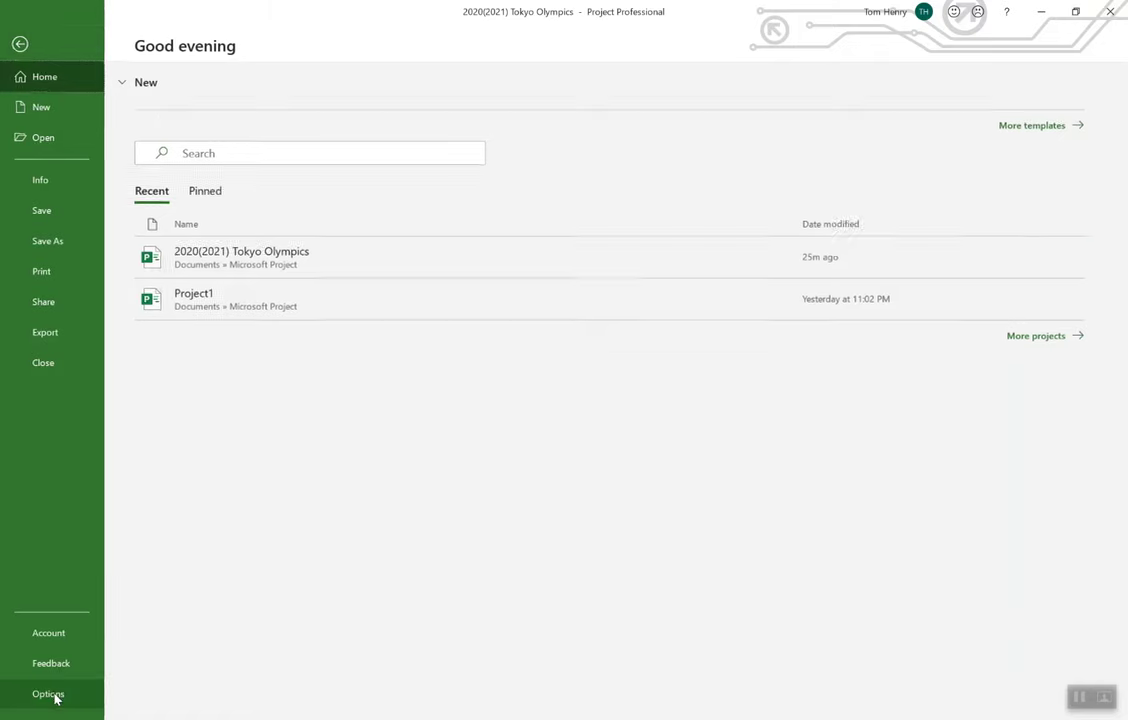
{"action": "left_click", "coordinate": [50, 694]}
{"action": "left_click", "coordinate": [300, 164]}
{"action": "left_click", "coordinate": [389, 400]}
{"action": "left_click", "coordinate": [778, 597]}
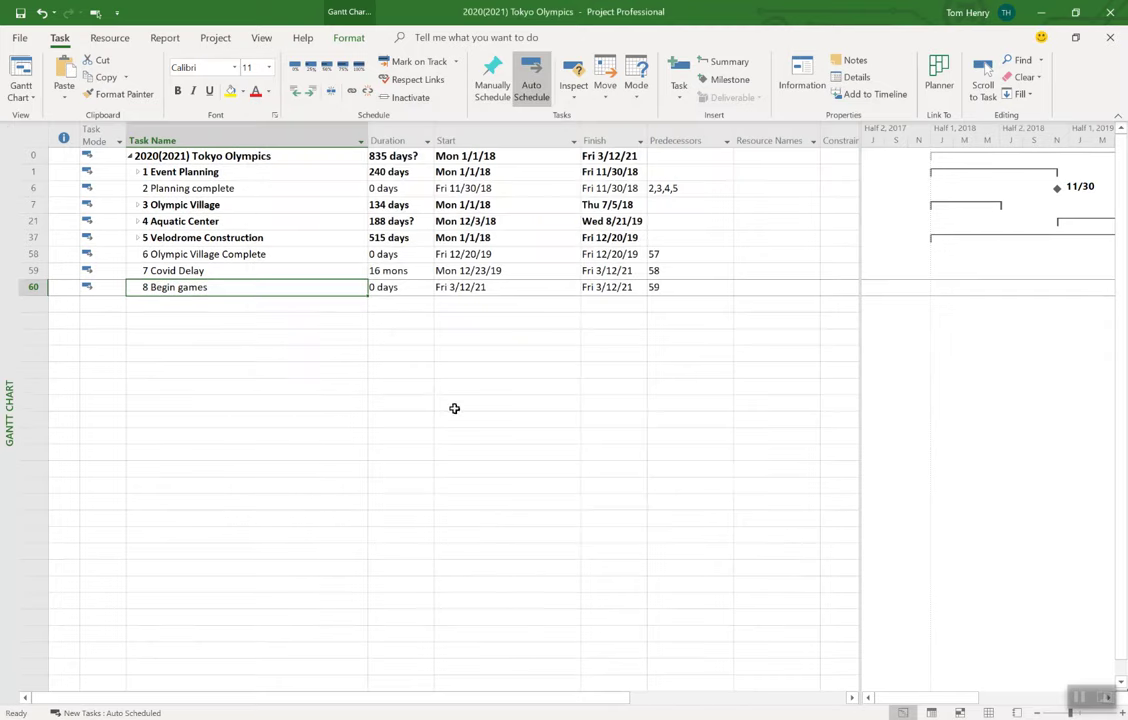
Step: Open the Velodrome Construction task name for editing directly in its cell and leave it without changing the text
{"action": "left_click", "coordinate": [148, 140]}
{"action": "left_click", "coordinate": [214, 238]}
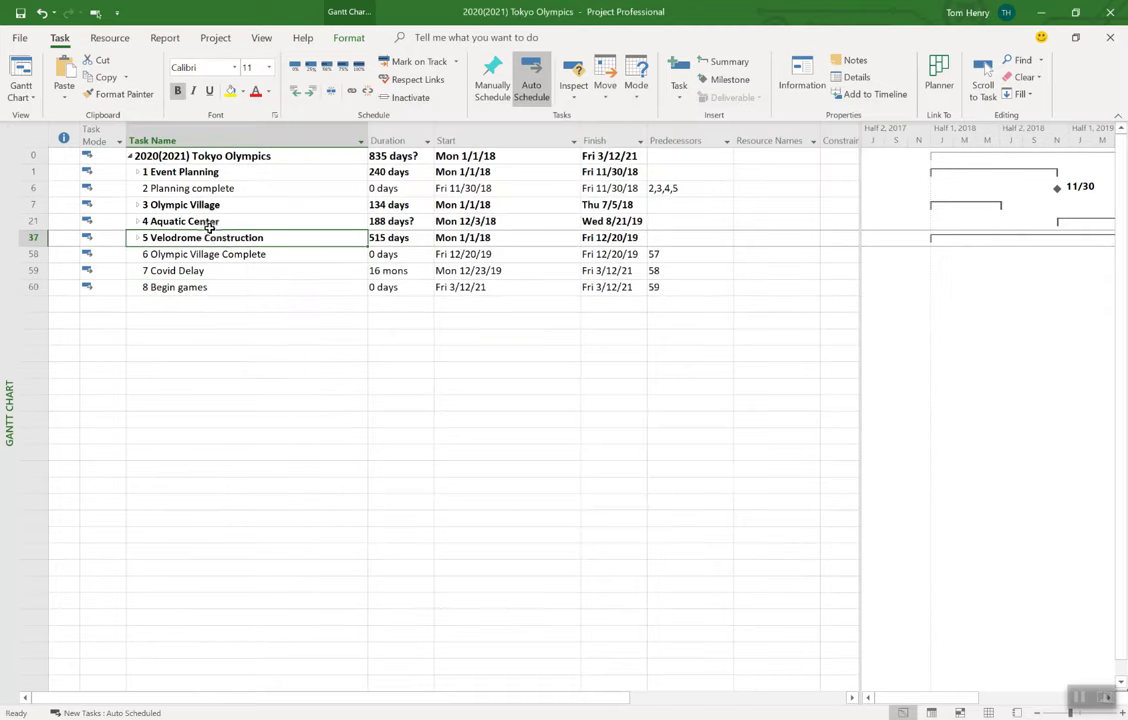
{"action": "left_click", "coordinate": [210, 237]}
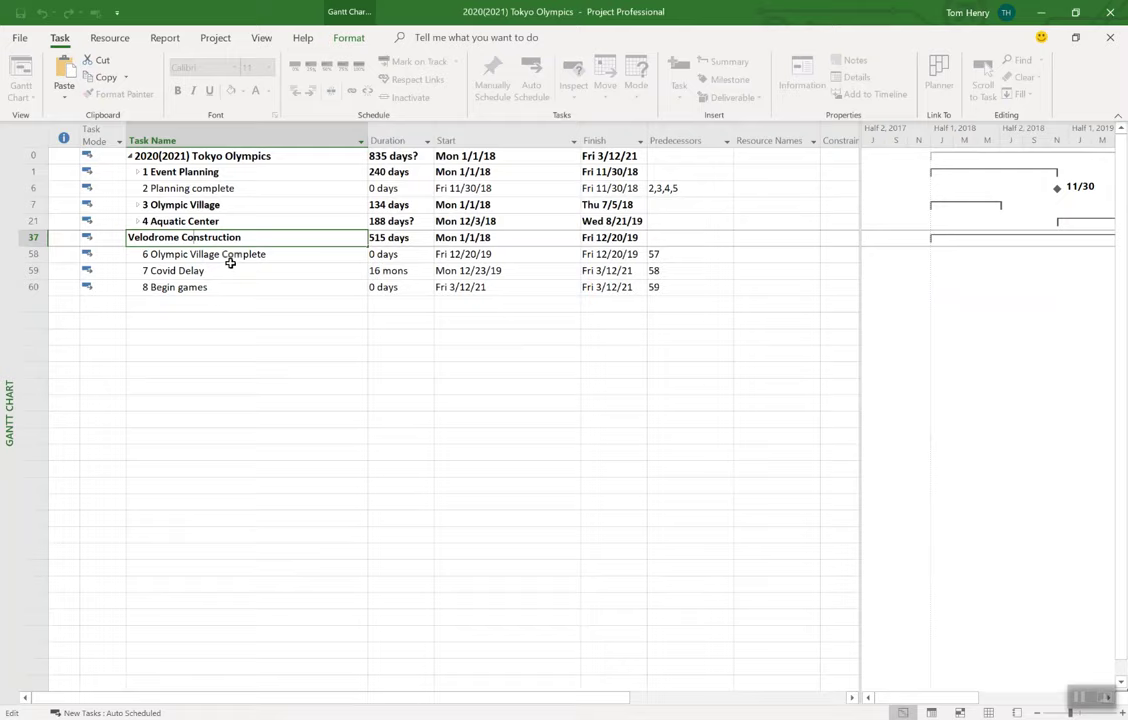
{"action": "left_click", "coordinate": [230, 283]}
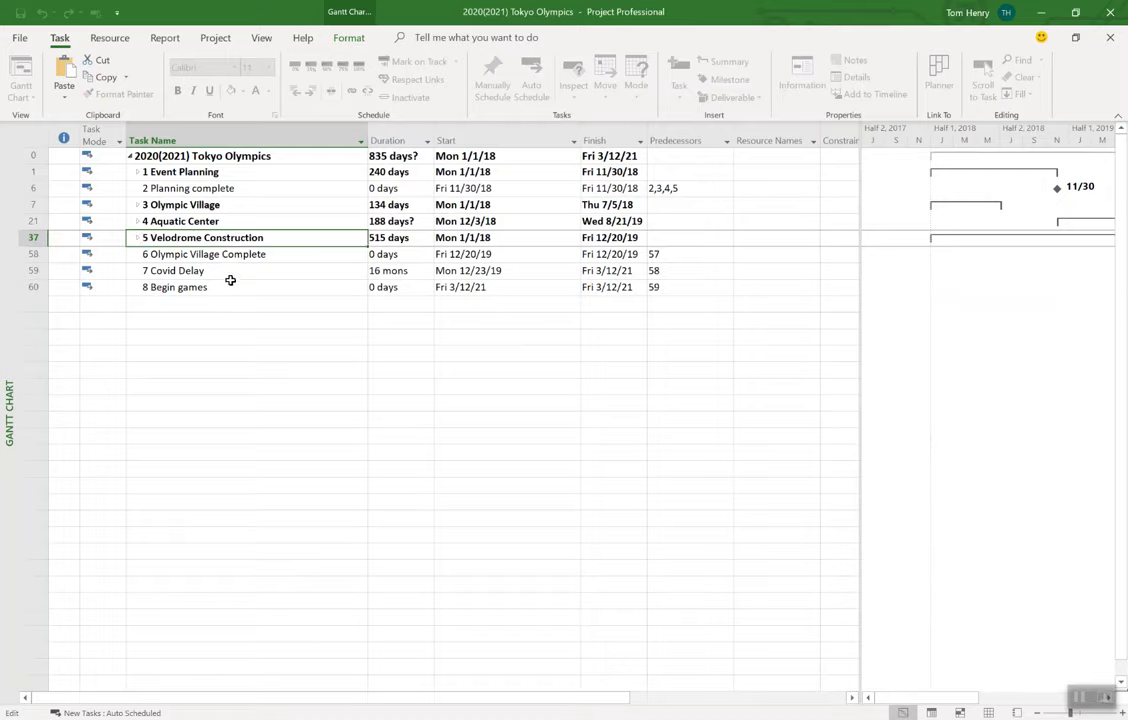
Step: Show the entry bar again through the Display settings in the Project options
{"action": "left_click", "coordinate": [12, 39]}
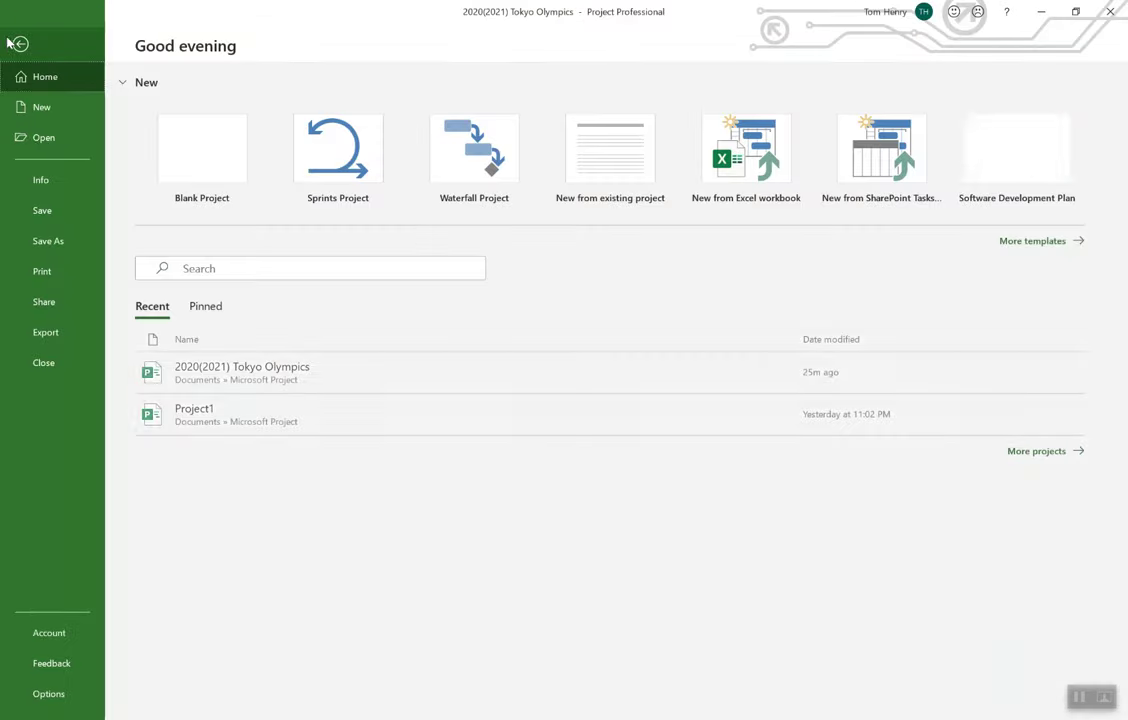
{"action": "left_click", "coordinate": [70, 704]}
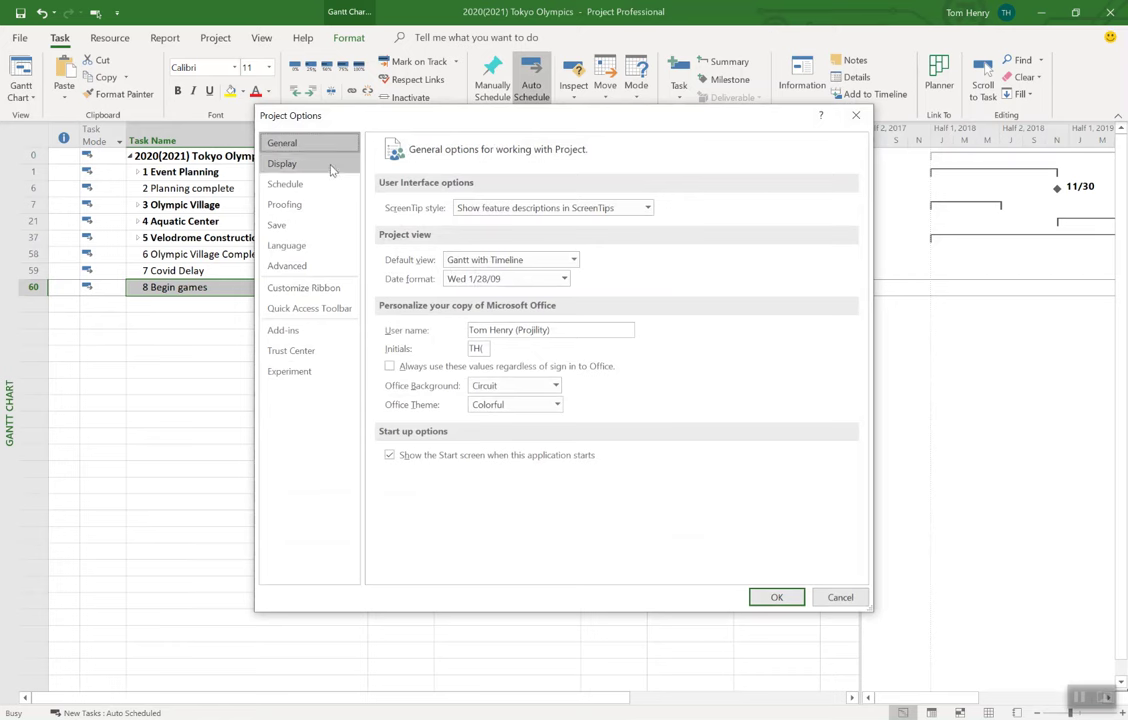
{"action": "left_click", "coordinate": [332, 170]}
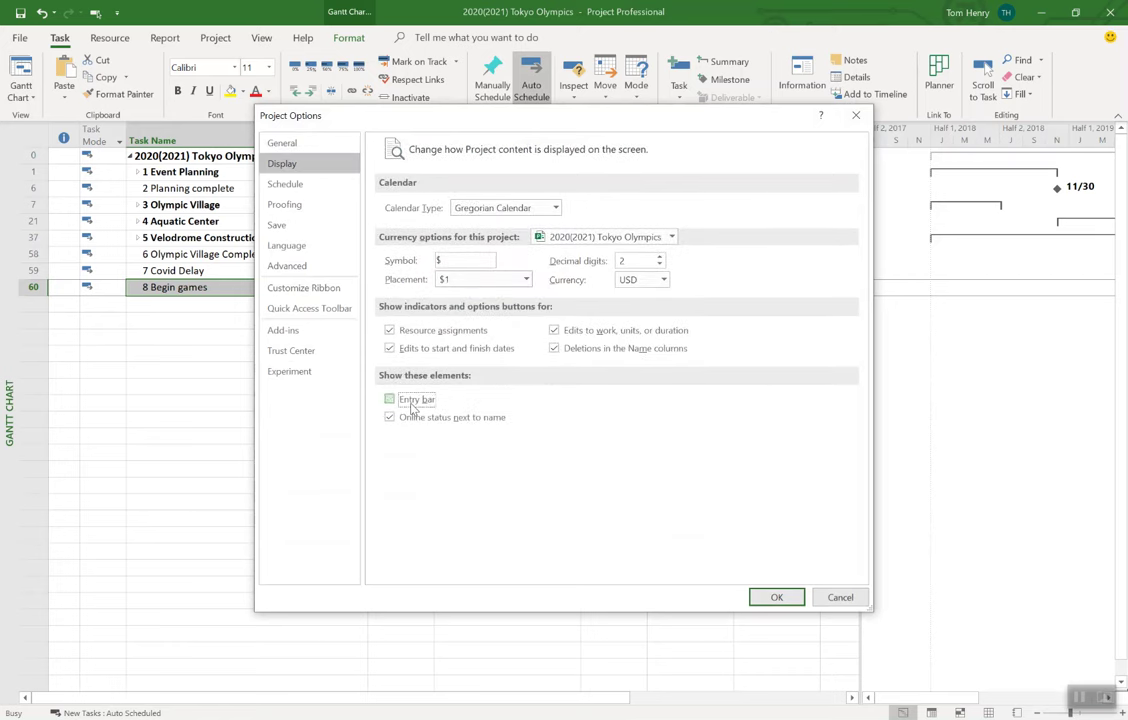
{"action": "left_click", "coordinate": [784, 597]}
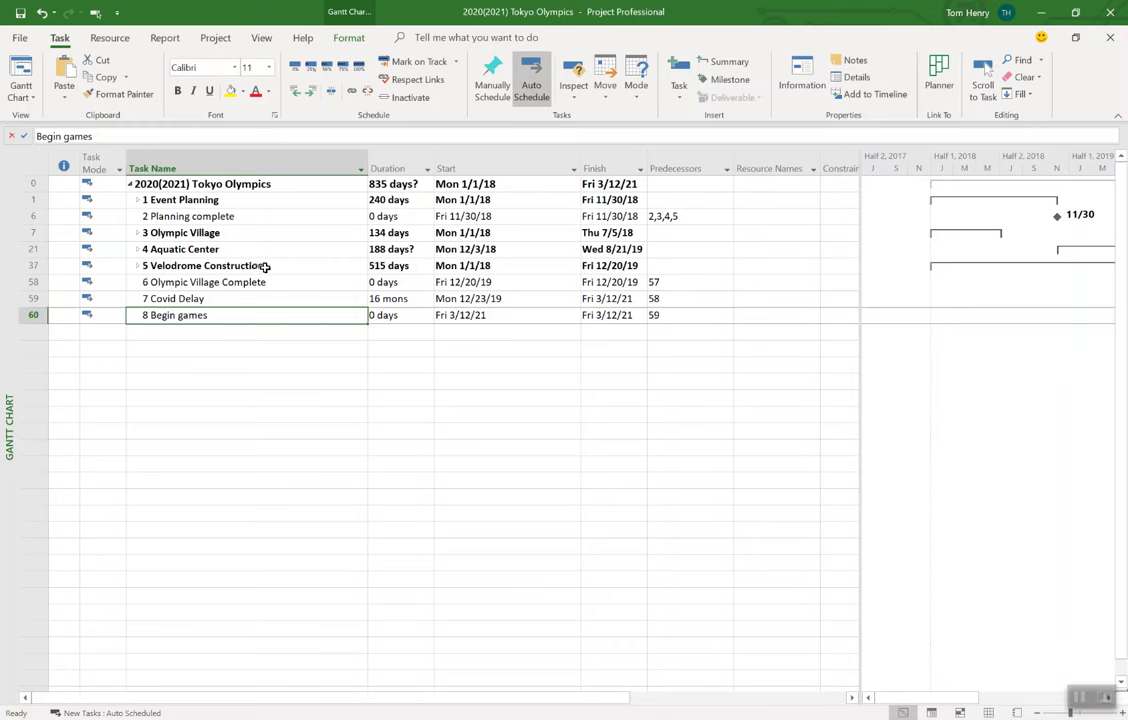
Step: Place the cursor in the entry bar for the Aquatic Center task's name and move the selection to Covid Delay
{"action": "left_click", "coordinate": [325, 249]}
{"action": "left_click", "coordinate": [72, 136]}
{"action": "left_click", "coordinate": [250, 303]}
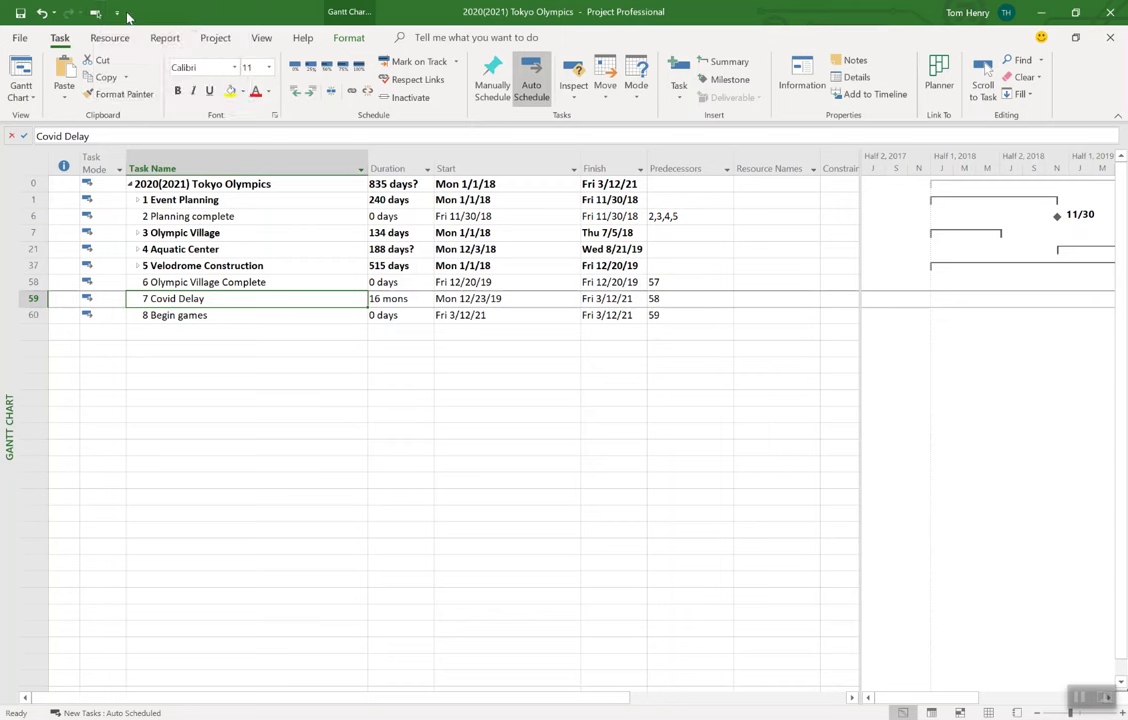
Step: Open the full customization options for the Quick Access Toolbar with its list of popular commands
{"action": "left_click", "coordinate": [118, 15]}
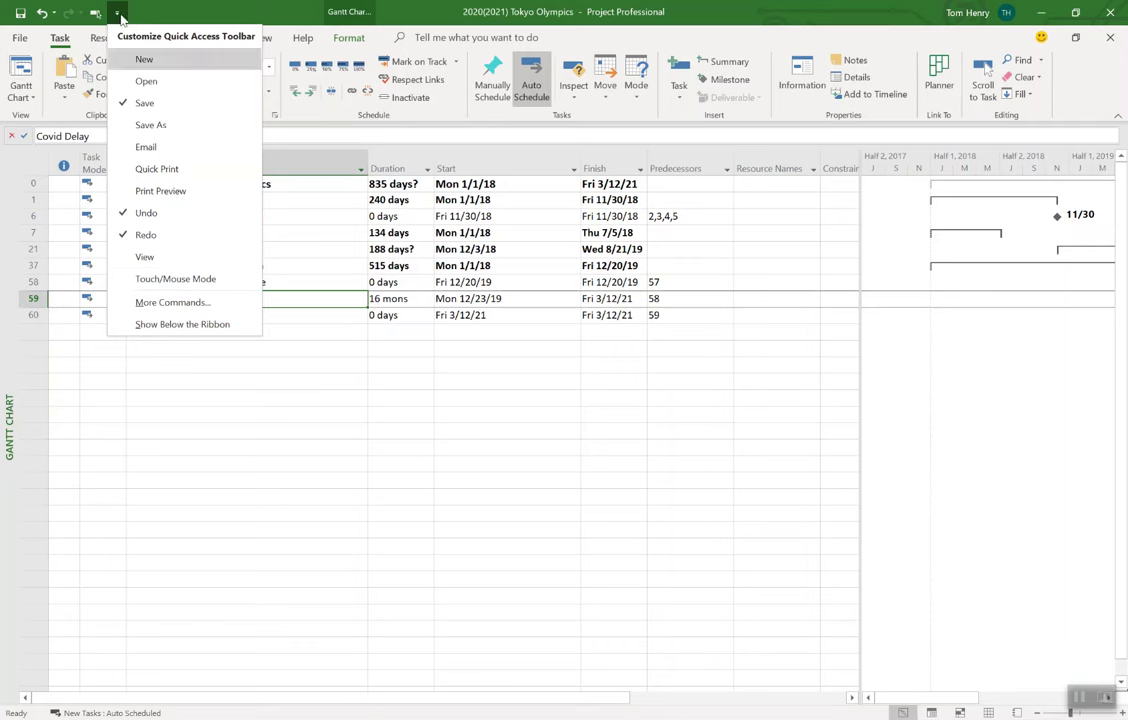
{"action": "left_click", "coordinate": [176, 302]}
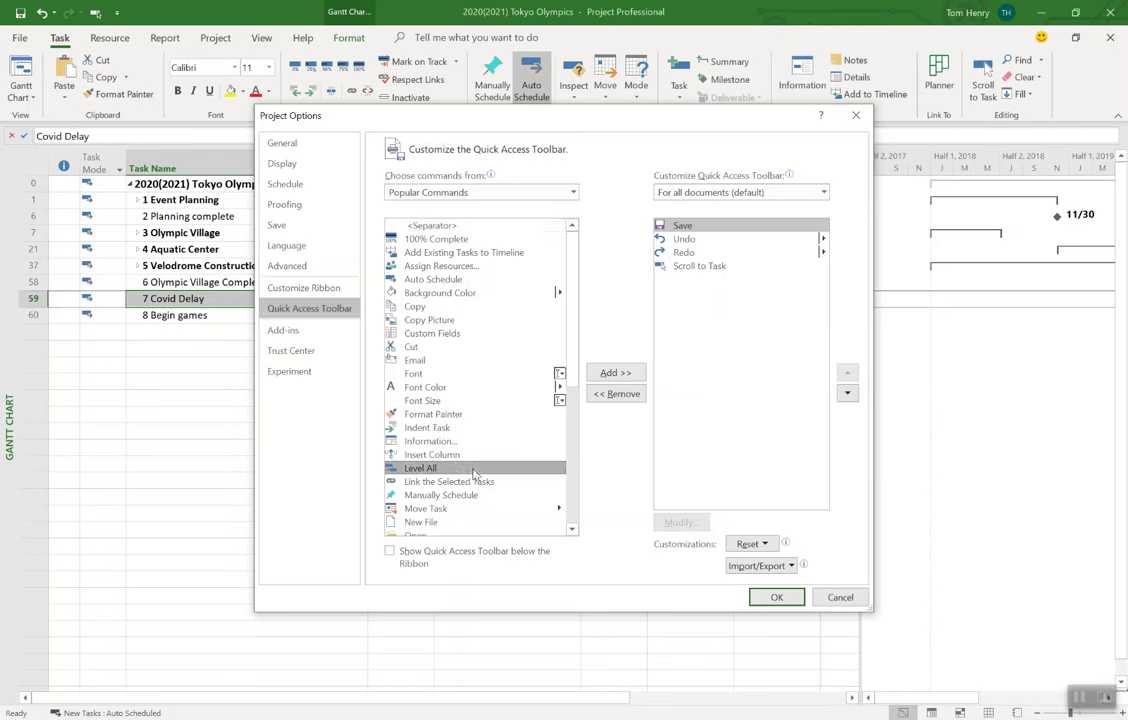
{"action": "left_click", "coordinate": [470, 413]}
{"action": "left_click", "coordinate": [468, 388]}
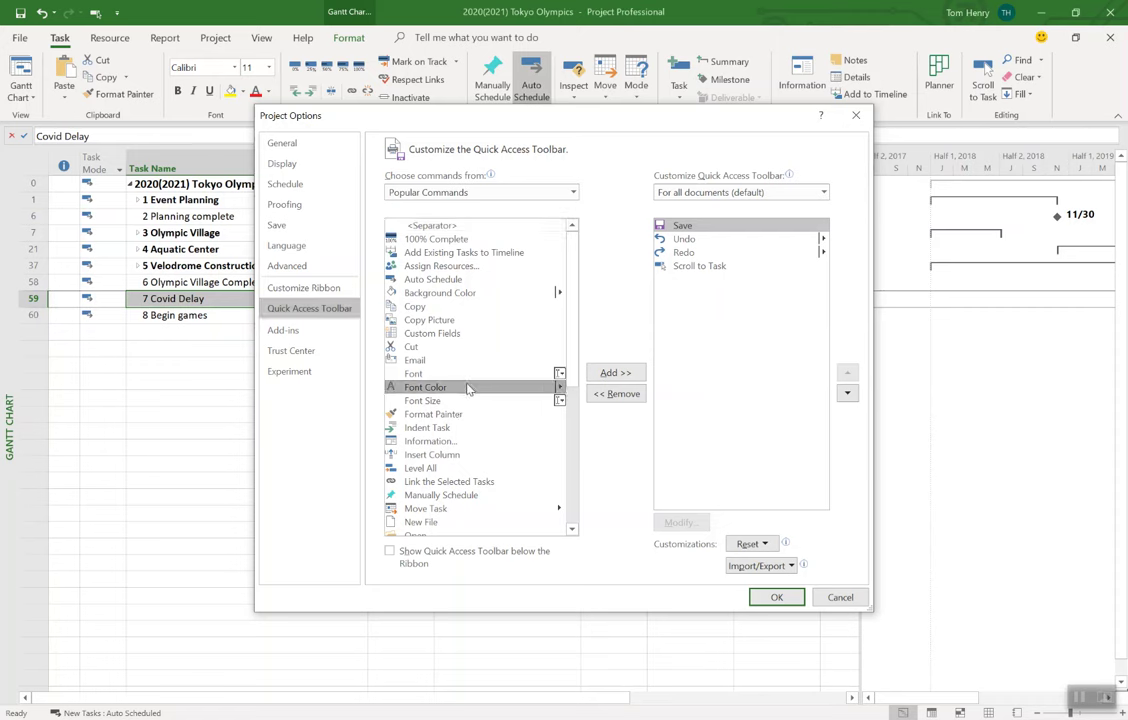
Step: Remove Scroll to Task from the Quick Access Toolbar and add it back from the popular commands
{"action": "left_click", "coordinate": [733, 266]}
{"action": "left_click", "coordinate": [624, 393]}
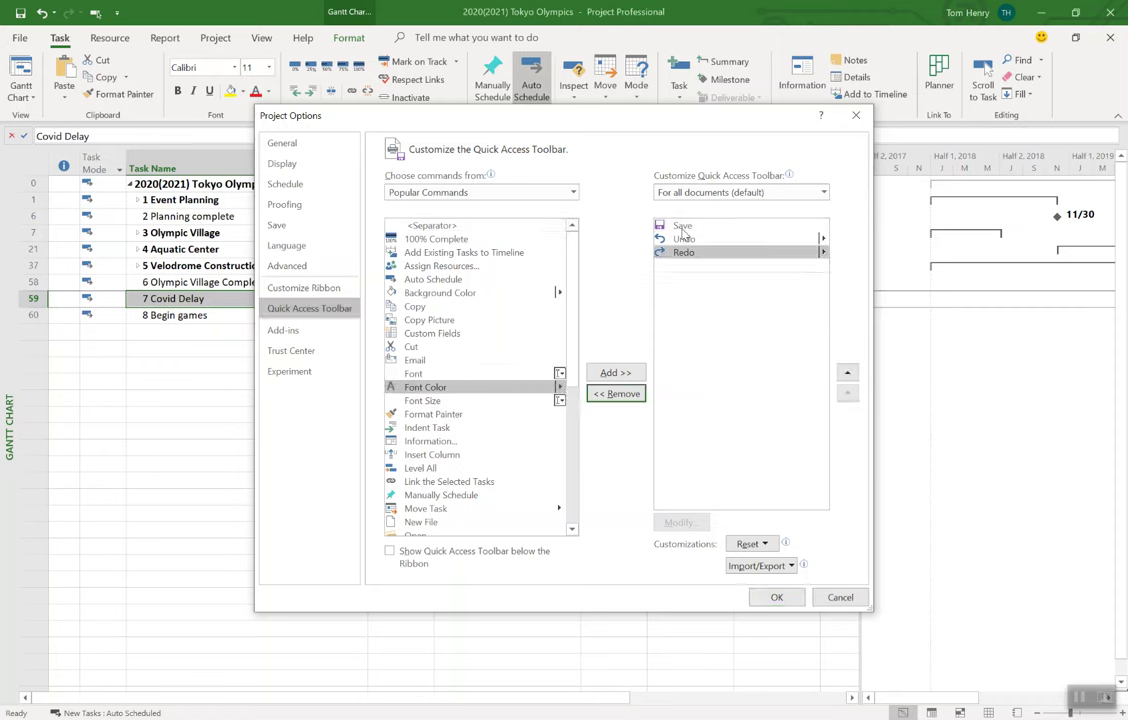
{"action": "left_click", "coordinate": [453, 268]}
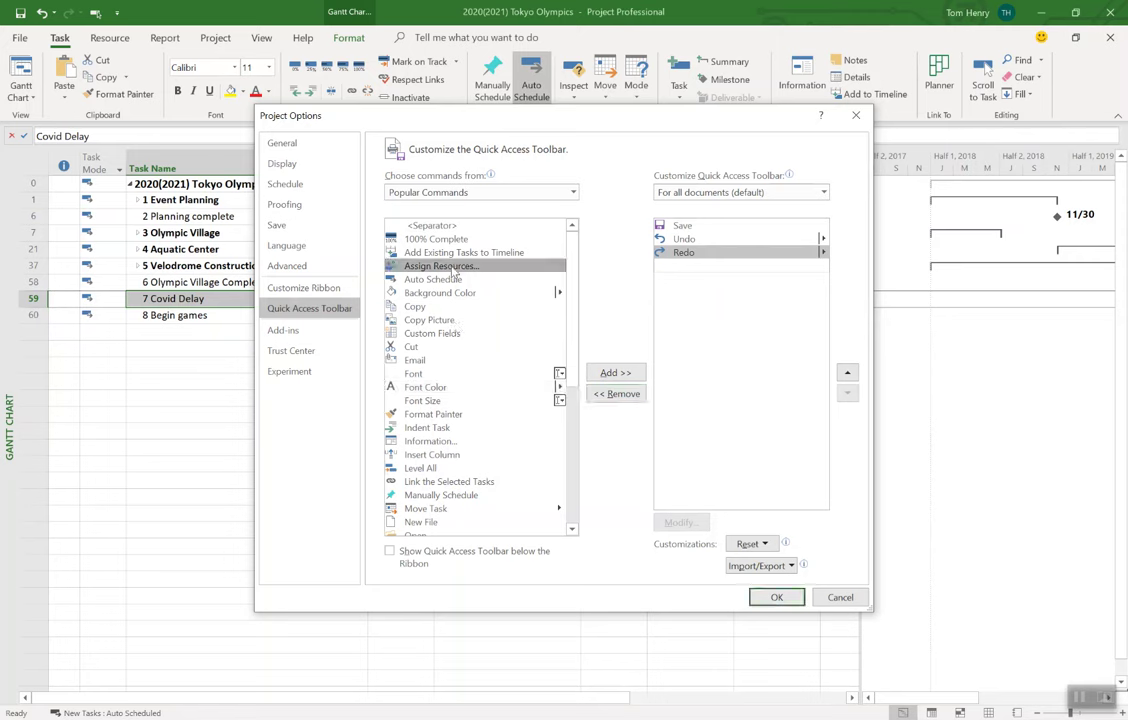
{"action": "scroll", "coordinate": [508, 364], "scroll_direction": "down", "scroll_amount": 3}
{"action": "scroll", "coordinate": [470, 430], "scroll_direction": "down", "scroll_amount": 3}
{"action": "left_click", "coordinate": [470, 424]}
{"action": "scroll", "coordinate": [470, 430], "scroll_direction": "down", "scroll_amount": 1}
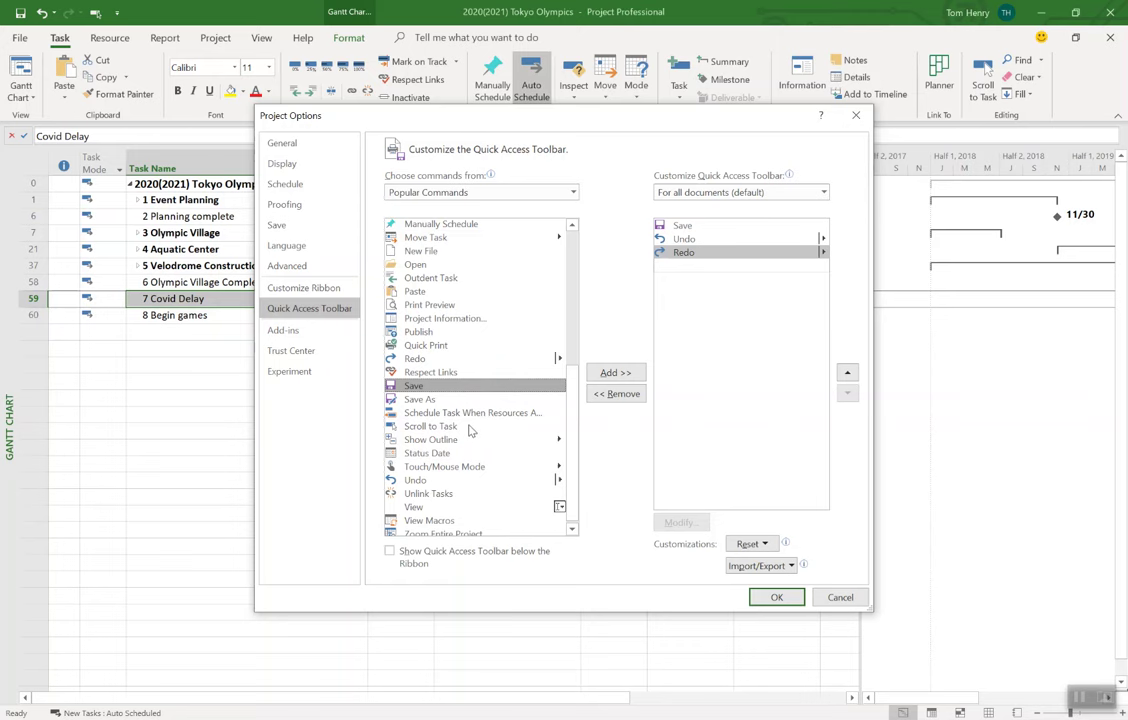
{"action": "left_click", "coordinate": [470, 427]}
{"action": "left_click", "coordinate": [616, 372]}
Step: Add the Publish command to the Quick Access Toolbar and place it directly after Save
{"action": "scroll", "coordinate": [501, 360], "scroll_direction": "down", "scroll_amount": 1}
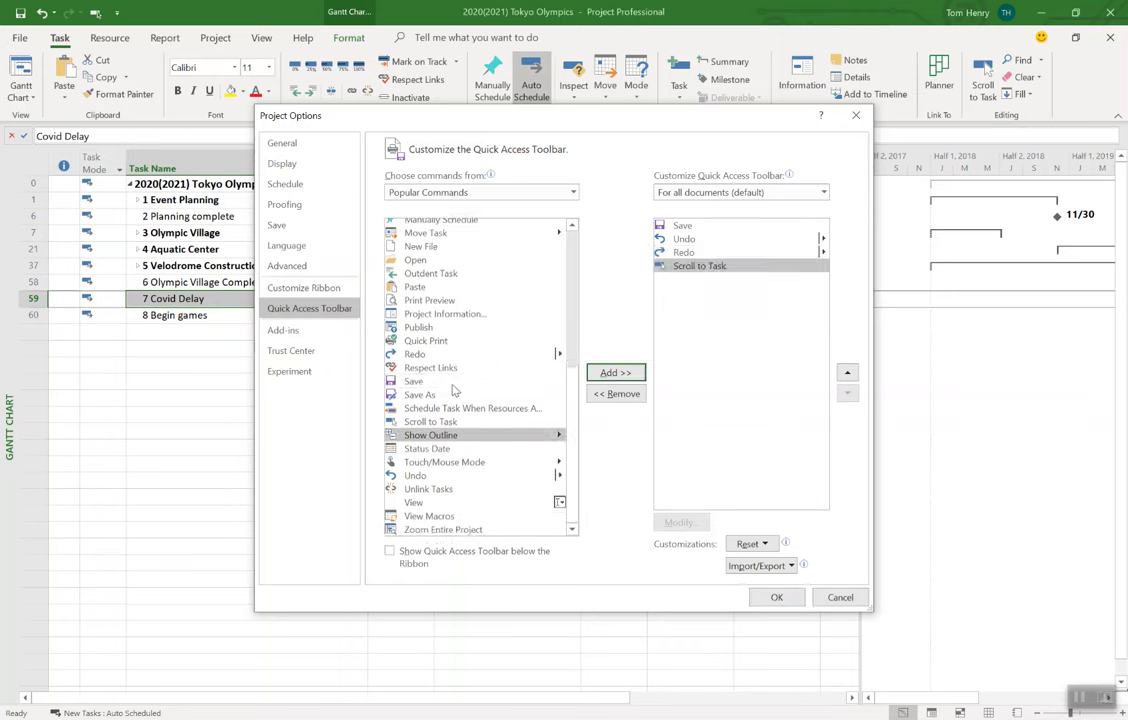
{"action": "left_click", "coordinate": [449, 330]}
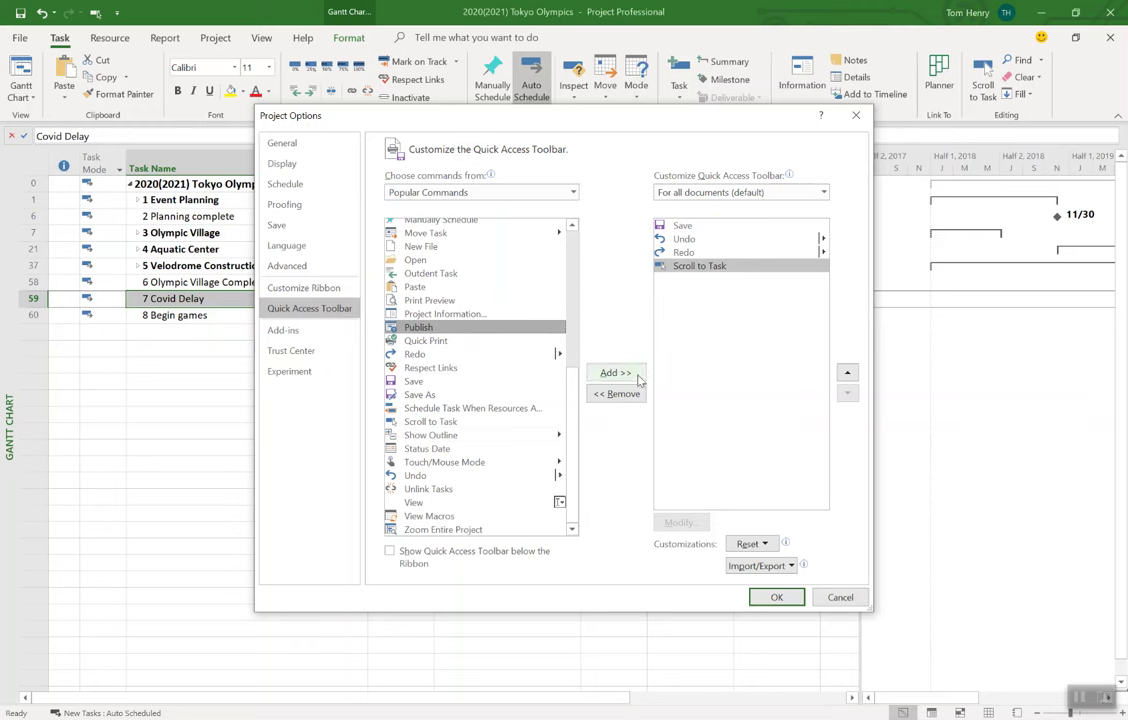
{"action": "left_click", "coordinate": [616, 372]}
{"action": "left_click", "coordinate": [846, 373]}
{"action": "left_click", "coordinate": [846, 373]}
{"action": "left_click", "coordinate": [846, 373]}
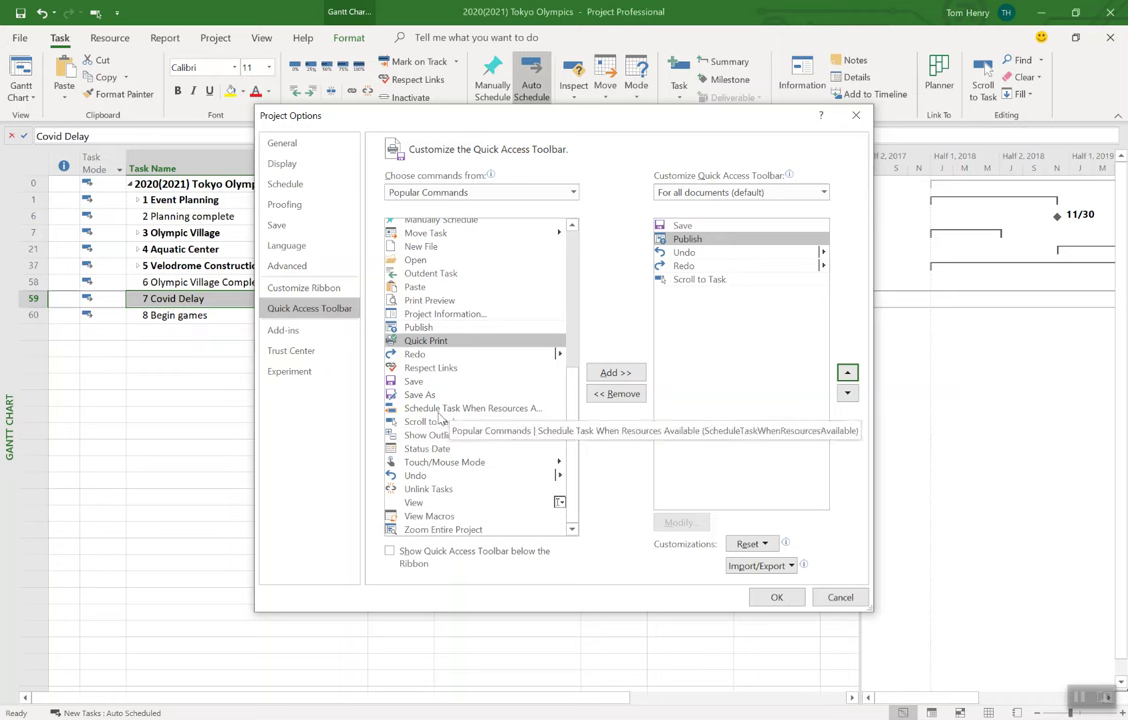
Step: Switch the command source to All Commands and go to the commands beginning with C
{"action": "left_click", "coordinate": [440, 412]}
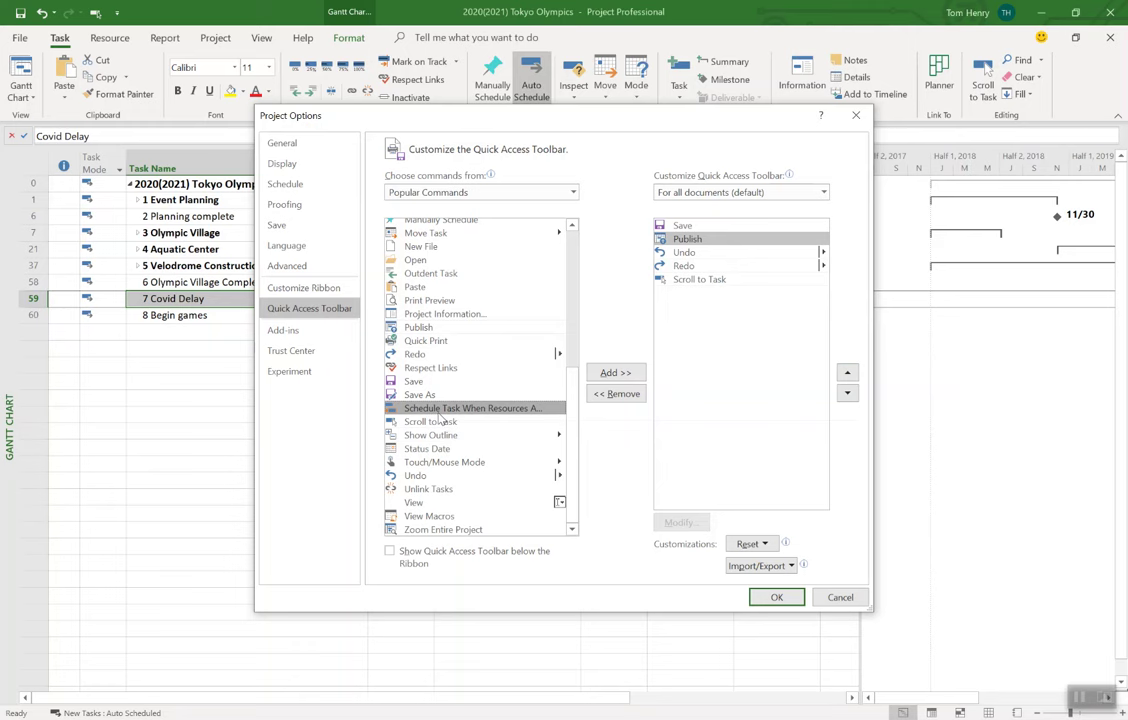
{"action": "left_click", "coordinate": [571, 193]}
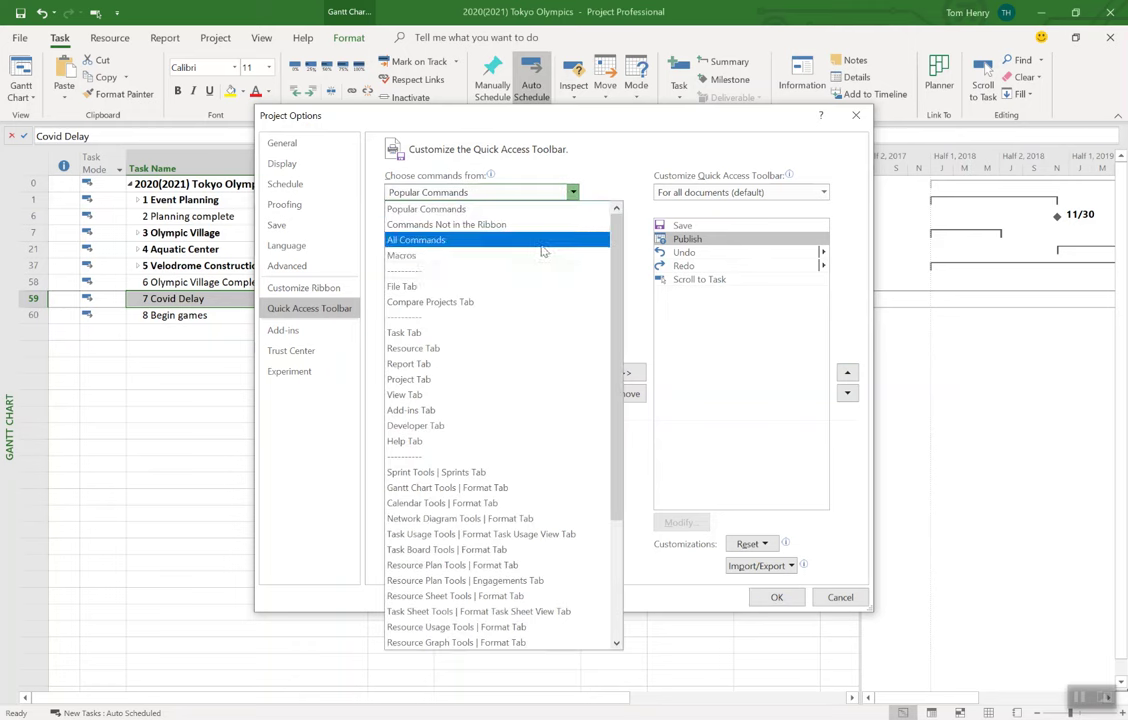
{"action": "left_click", "coordinate": [490, 314]}
{"action": "key", "text": "Down"}
{"action": "key", "text": "Down"}
{"action": "key", "text": "Tab"}
{"action": "key", "text": "c"}
{"action": "scroll", "coordinate": [449, 430], "scroll_direction": "down", "scroll_amount": 6}
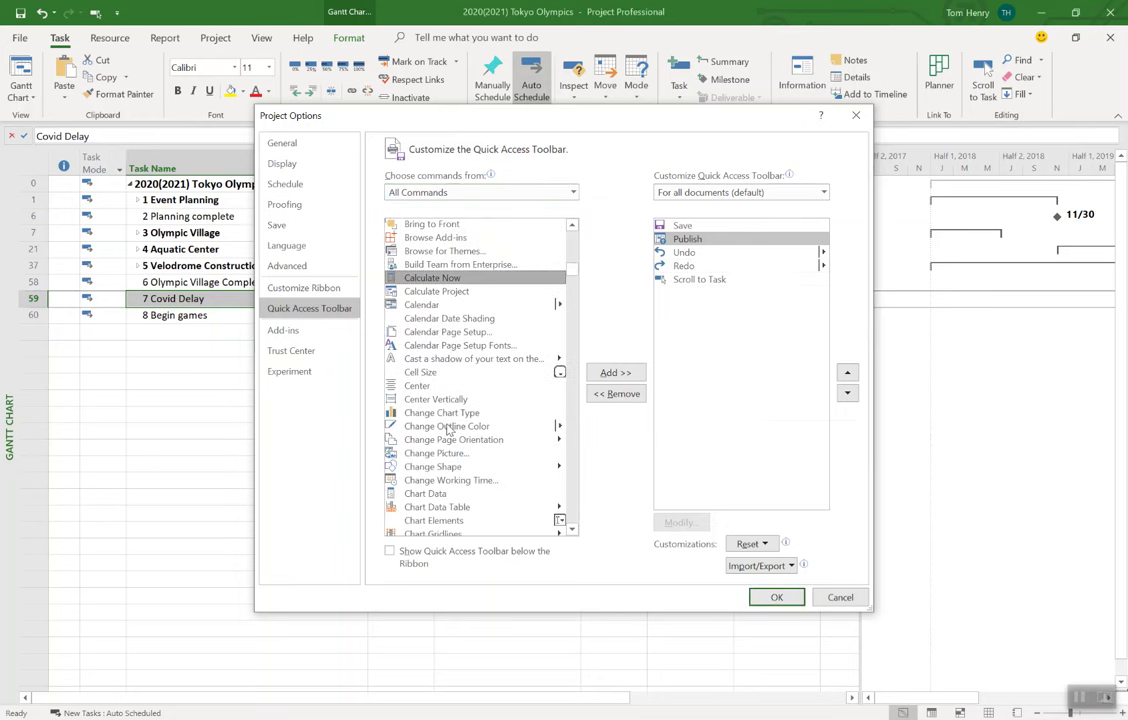
Step: Find the Cleanup Cache command among all commands and add it to the Quick Access Toolbar
{"action": "key", "text": "Down"}
{"action": "key", "text": "Down"}
{"action": "key", "text": "Down"}
{"action": "key", "text": "Down"}
{"action": "key", "text": "Down"}
{"action": "key", "text": "Down"}
{"action": "key", "text": "Down"}
{"action": "key", "text": "Down"}
{"action": "key", "text": "Down"}
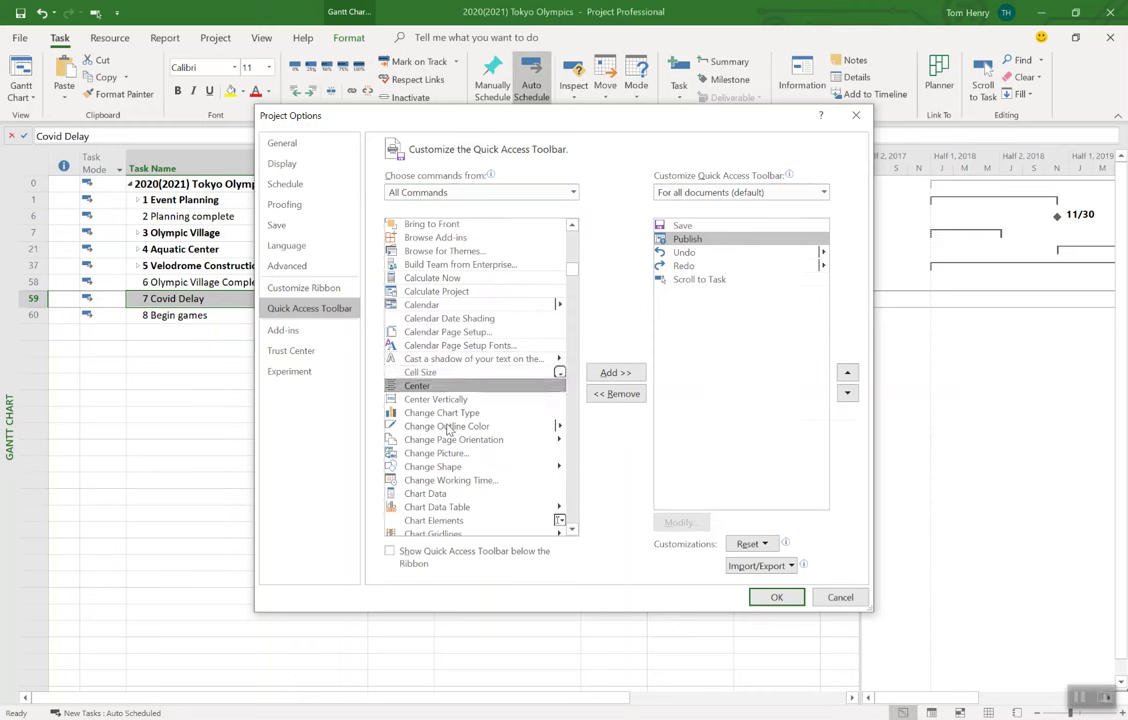
{"action": "scroll", "coordinate": [449, 430], "scroll_direction": "down", "scroll_amount": 9}
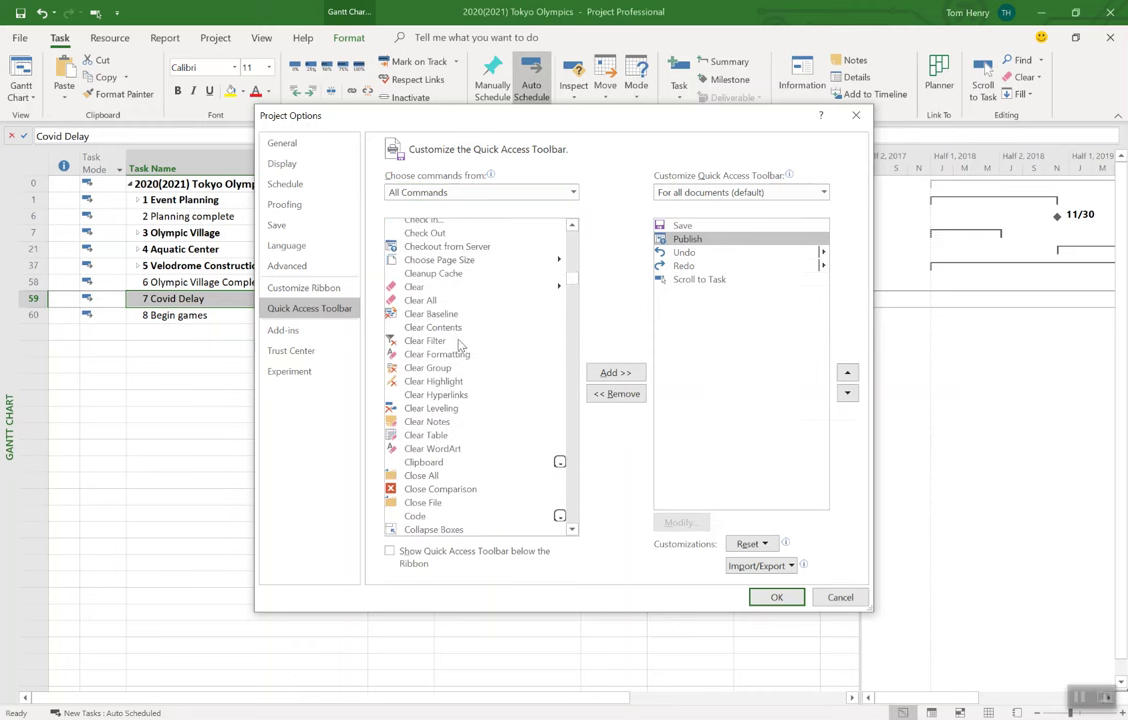
{"action": "scroll", "coordinate": [459, 344], "scroll_direction": "down", "scroll_amount": 3}
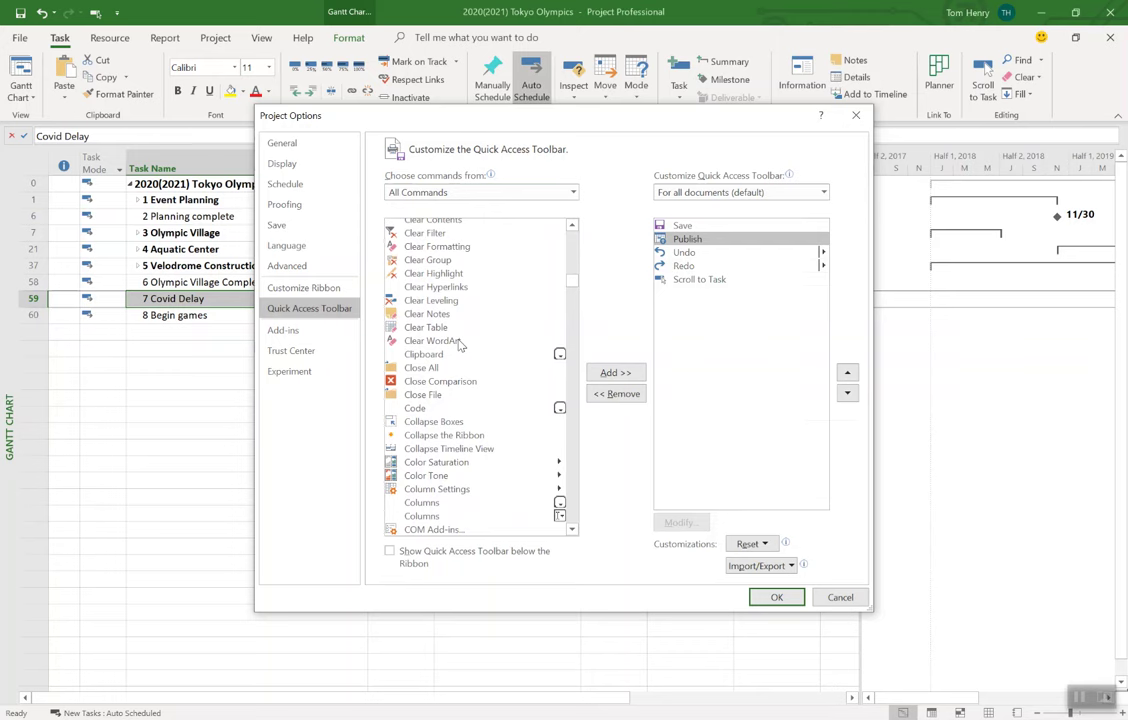
{"action": "scroll", "coordinate": [459, 344], "scroll_direction": "up", "scroll_amount": 2}
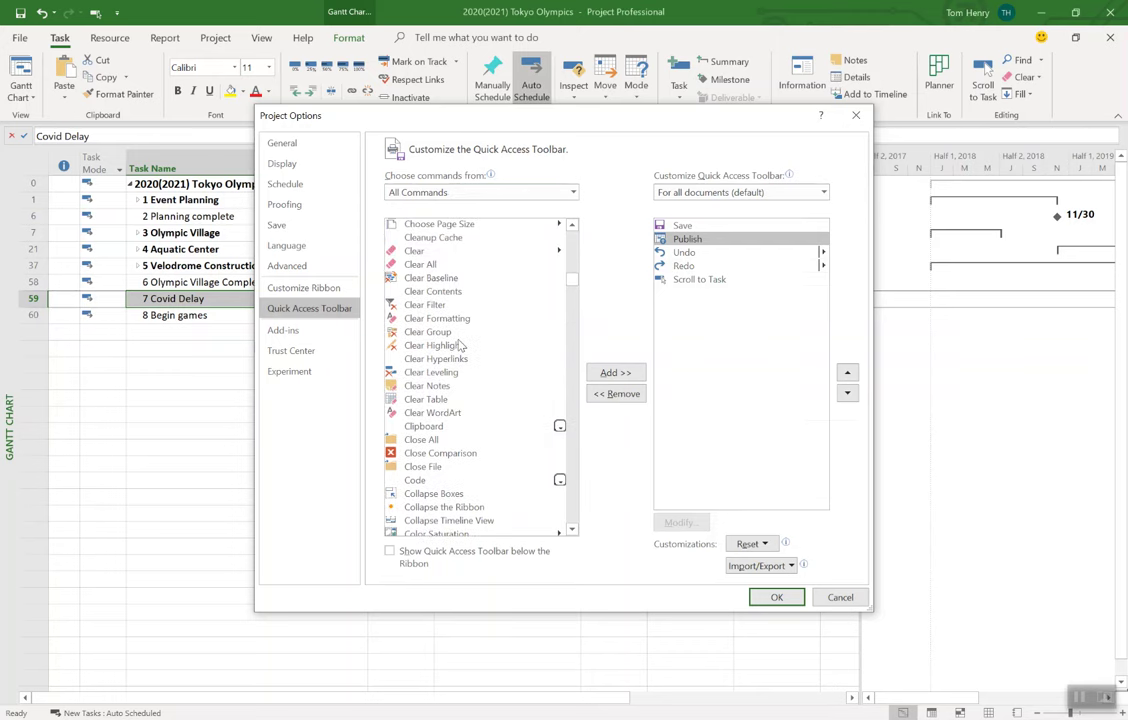
{"action": "left_click", "coordinate": [414, 251]}
{"action": "left_click", "coordinate": [433, 237]}
{"action": "left_click", "coordinate": [614, 372]}
Step: Move Cleanup Cache to between Redo and Scroll to Task and apply the Quick Access Toolbar changes
{"action": "left_click", "coordinate": [847, 393]}
{"action": "left_click", "coordinate": [847, 393]}
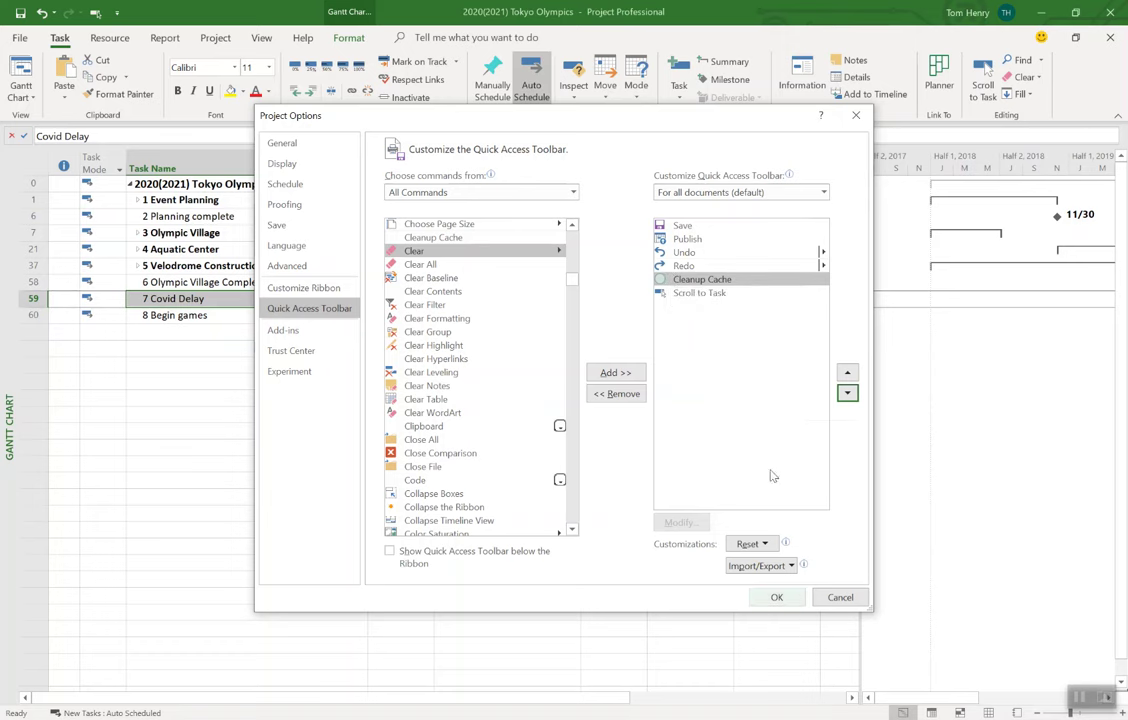
{"action": "left_click", "coordinate": [783, 597]}
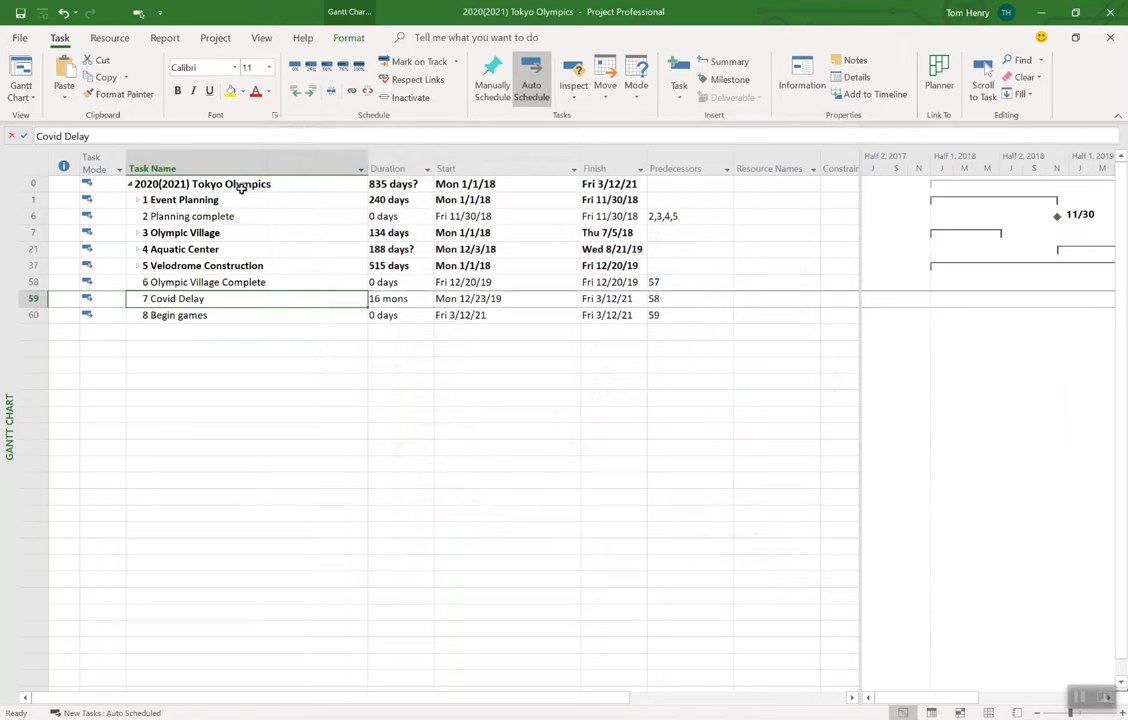
Step: Expand the Aquatic Center summary task and scroll the Gantt chart timeline to its Dig Pools task
{"action": "left_click", "coordinate": [222, 249]}
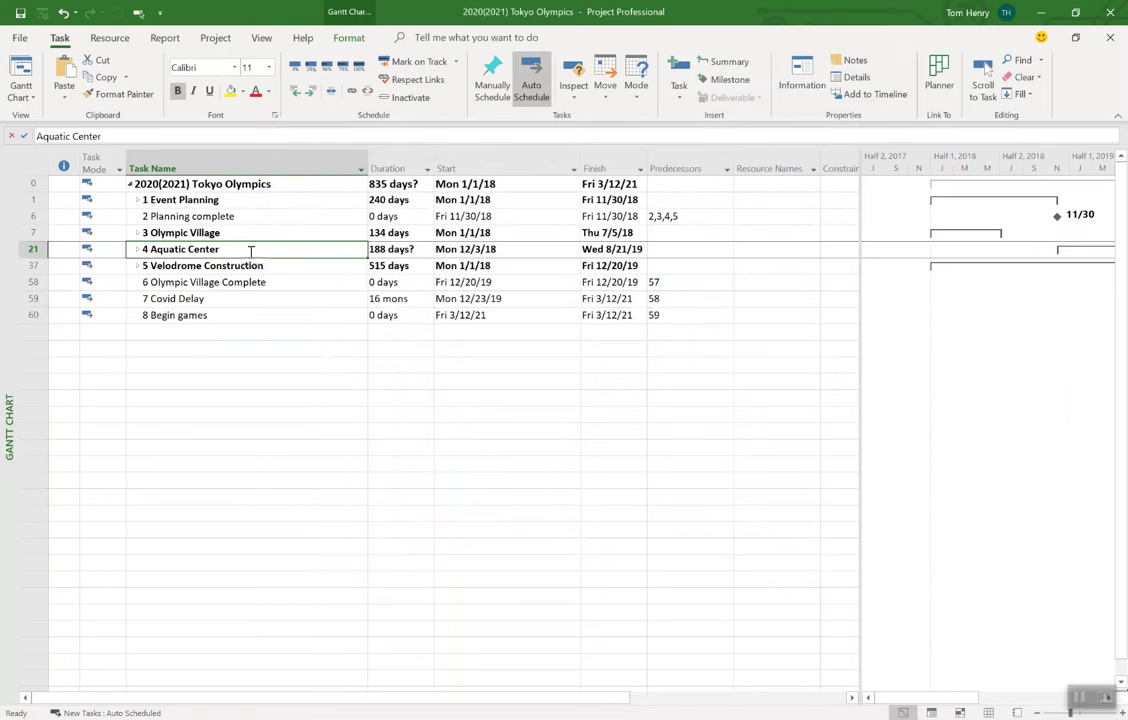
{"action": "left_click", "coordinate": [137, 250]}
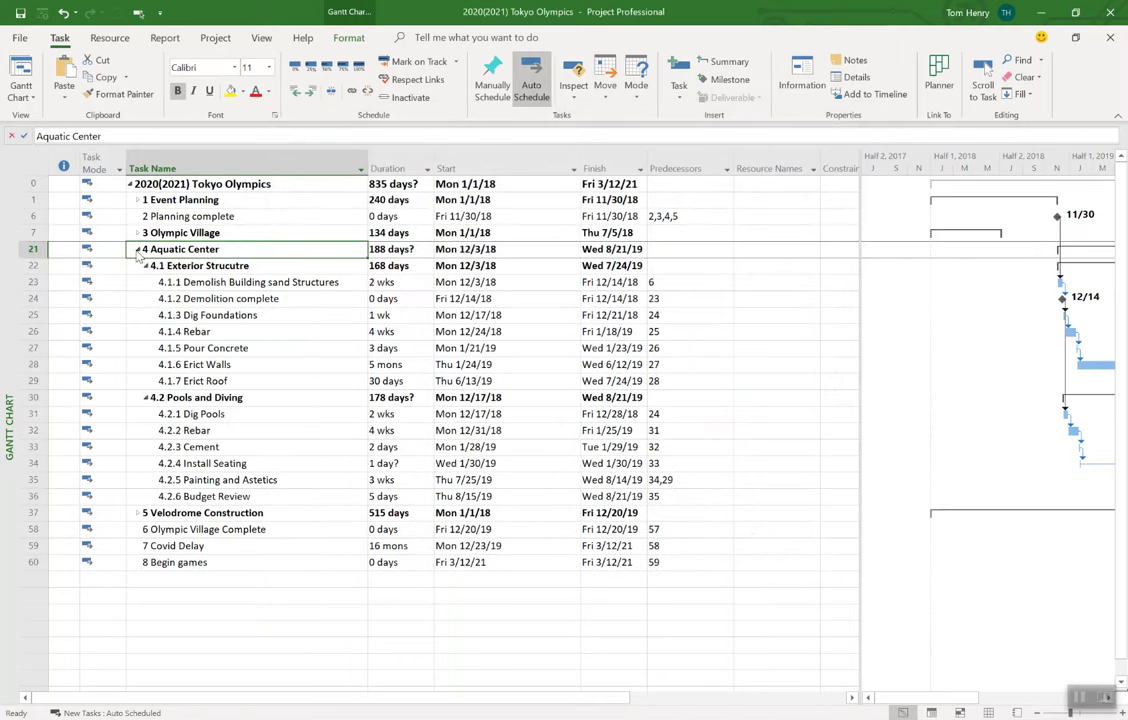
{"action": "left_click", "coordinate": [219, 331]}
{"action": "left_click", "coordinate": [239, 413]}
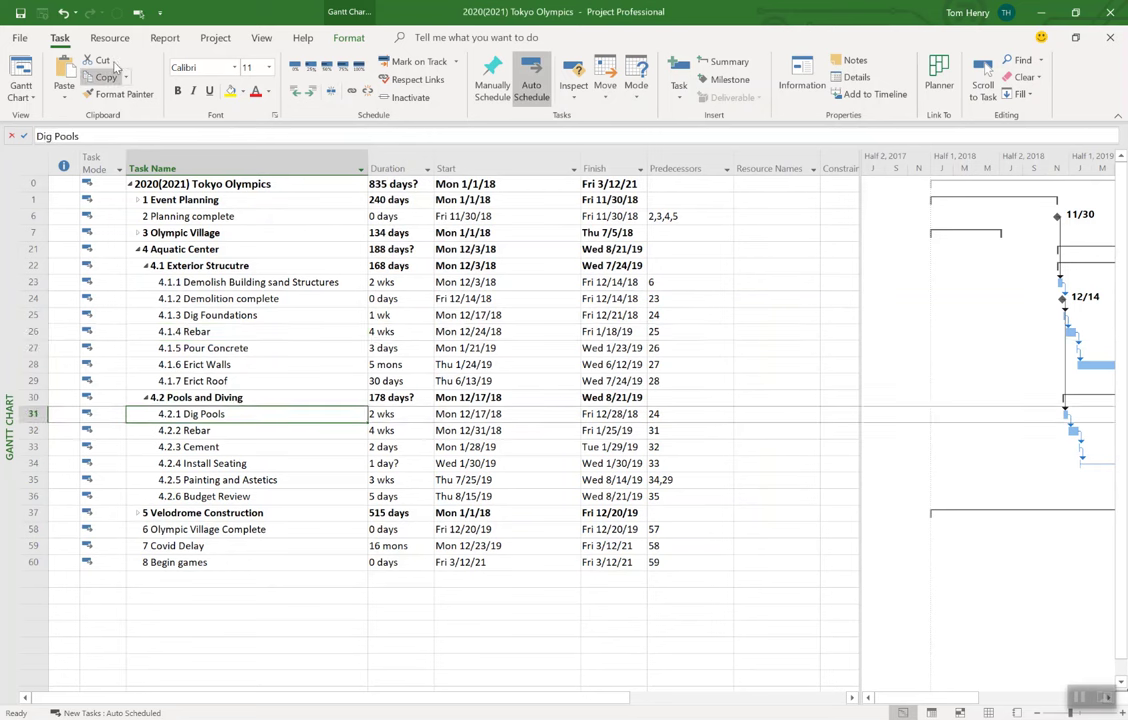
{"action": "left_click", "coordinate": [124, 13]}
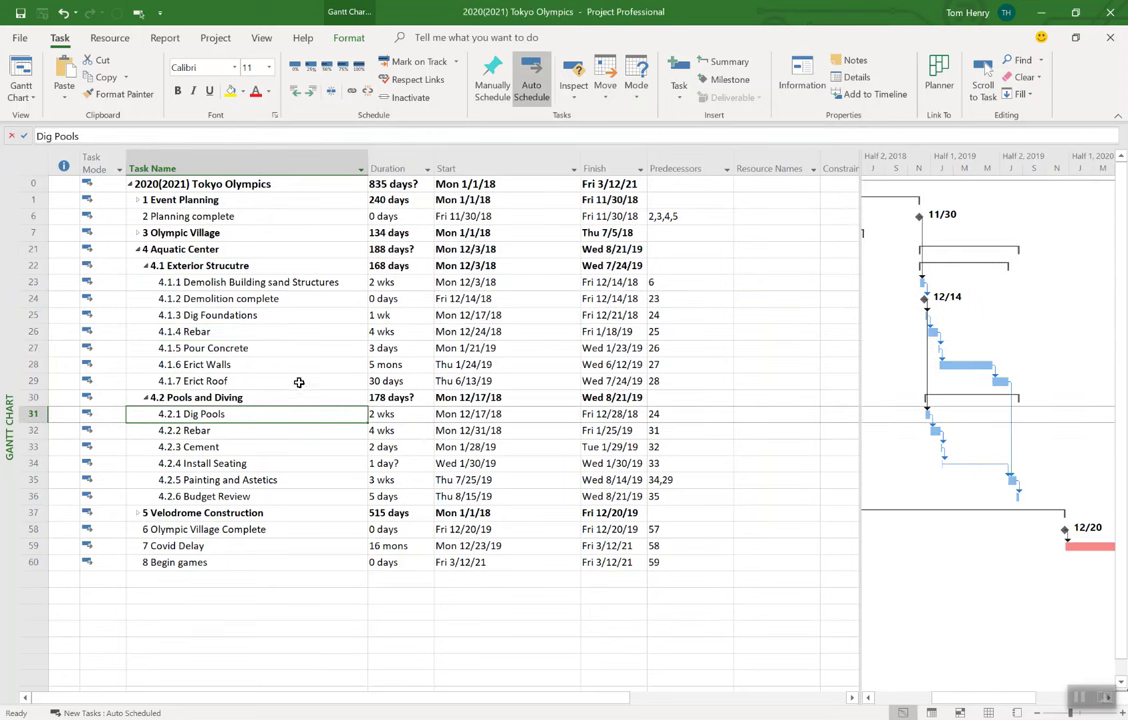
Step: Expand Event Planning, select its Logistics, Real Estate and Permits tasks, and scroll the Gantt chart timeline to them
{"action": "left_click", "coordinate": [138, 200]}
{"action": "left_click_drag", "start_coordinate": [192, 215], "coordinate": [175, 249]}
{"action": "left_click", "coordinate": [138, 14]}
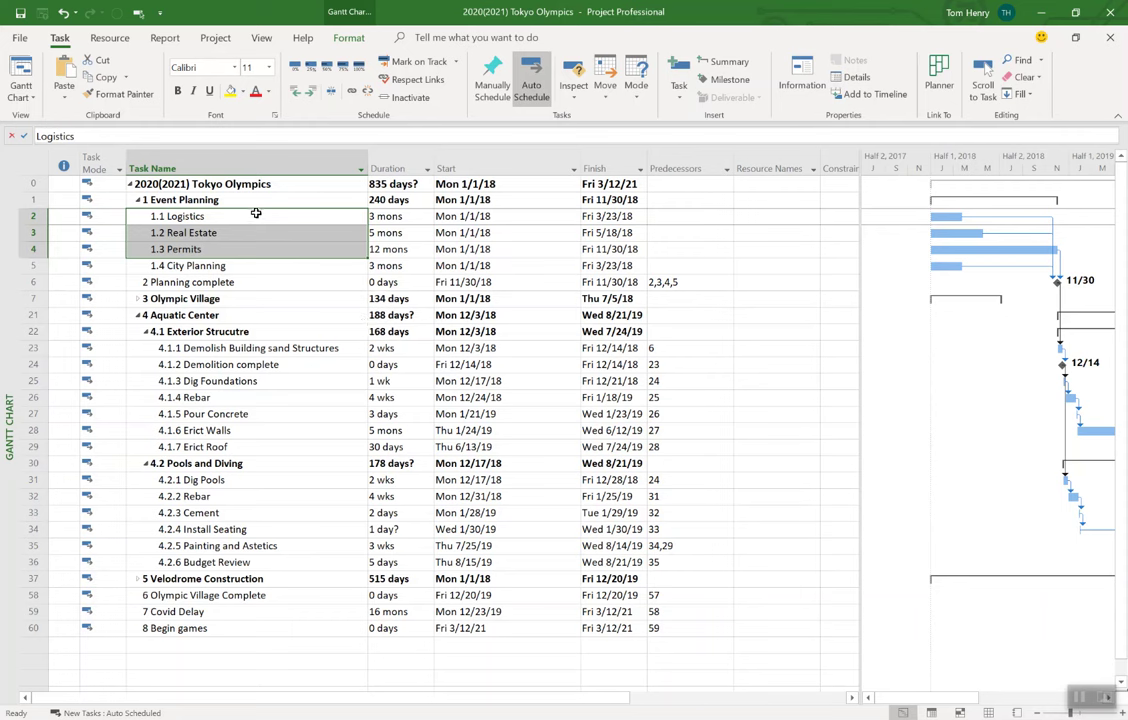
{"action": "left_click", "coordinate": [262, 331]}
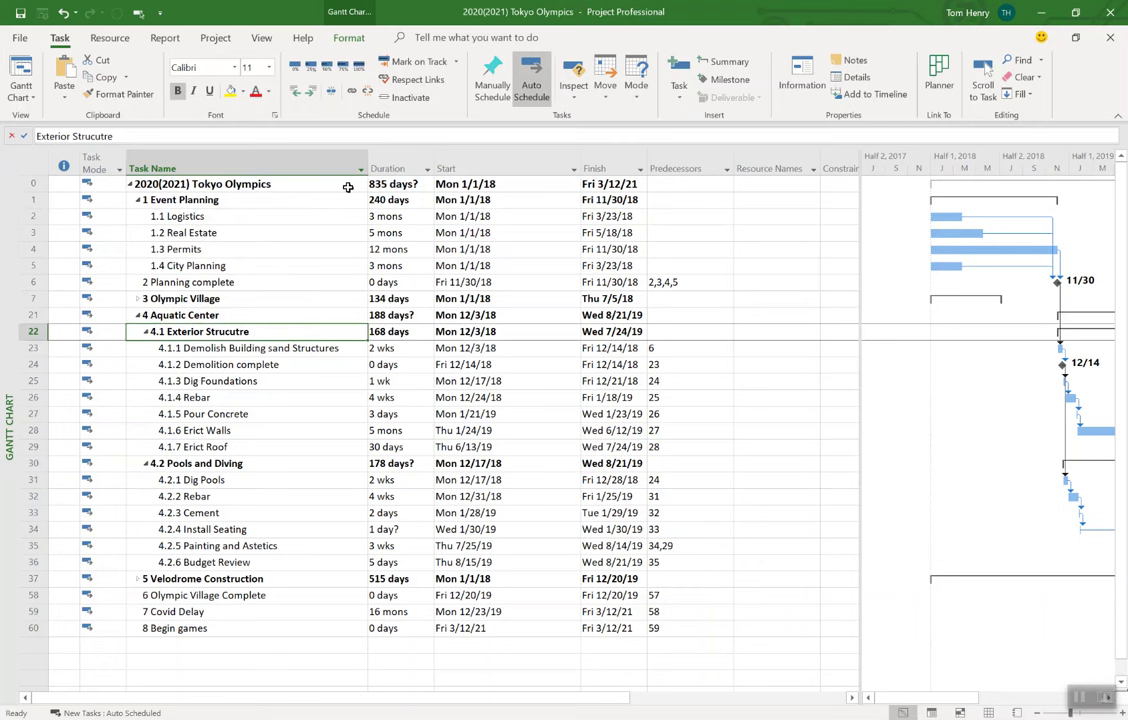
{"action": "left_click", "coordinate": [259, 186]}
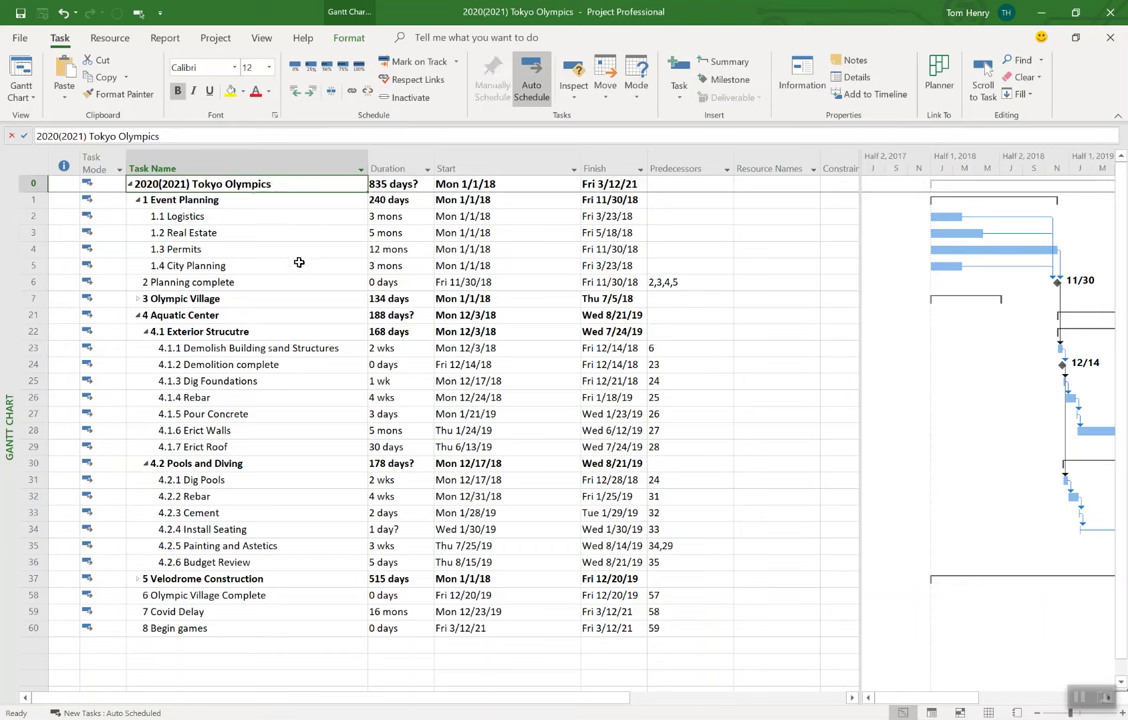
{"action": "left_click", "coordinate": [291, 285]}
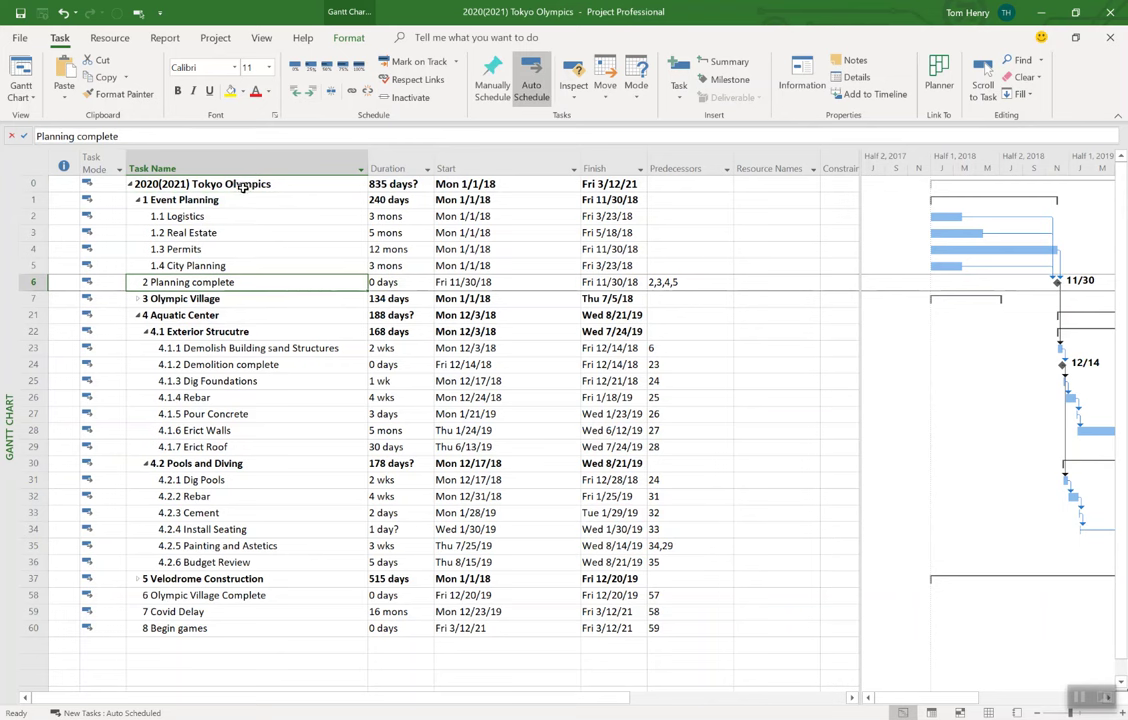
Step: Set the text style of Summary Tasks to a light green background colour and apply it
{"action": "left_click", "coordinate": [268, 40]}
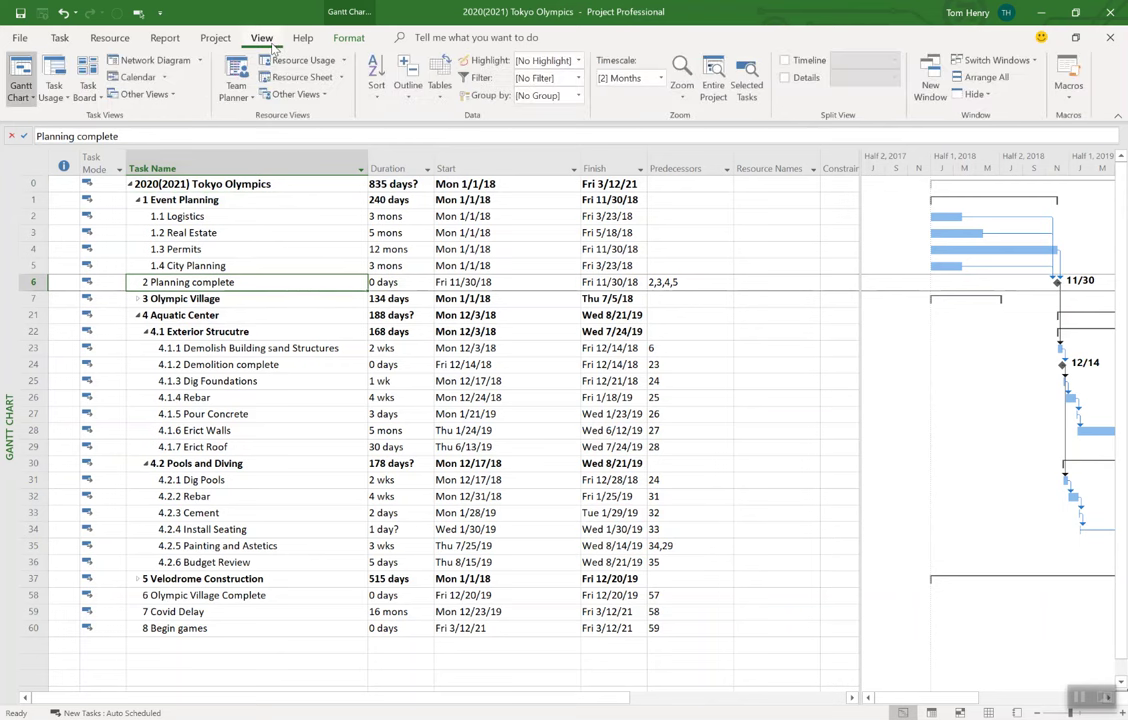
{"action": "left_click", "coordinate": [349, 38]}
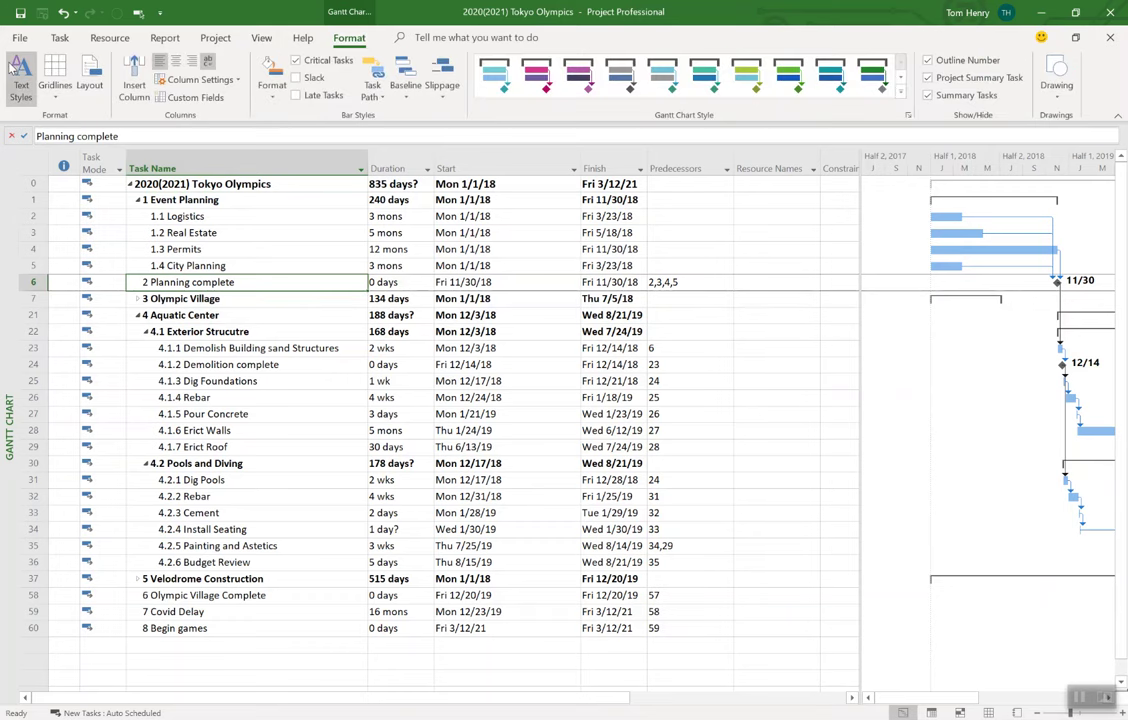
{"action": "left_click", "coordinate": [18, 72]}
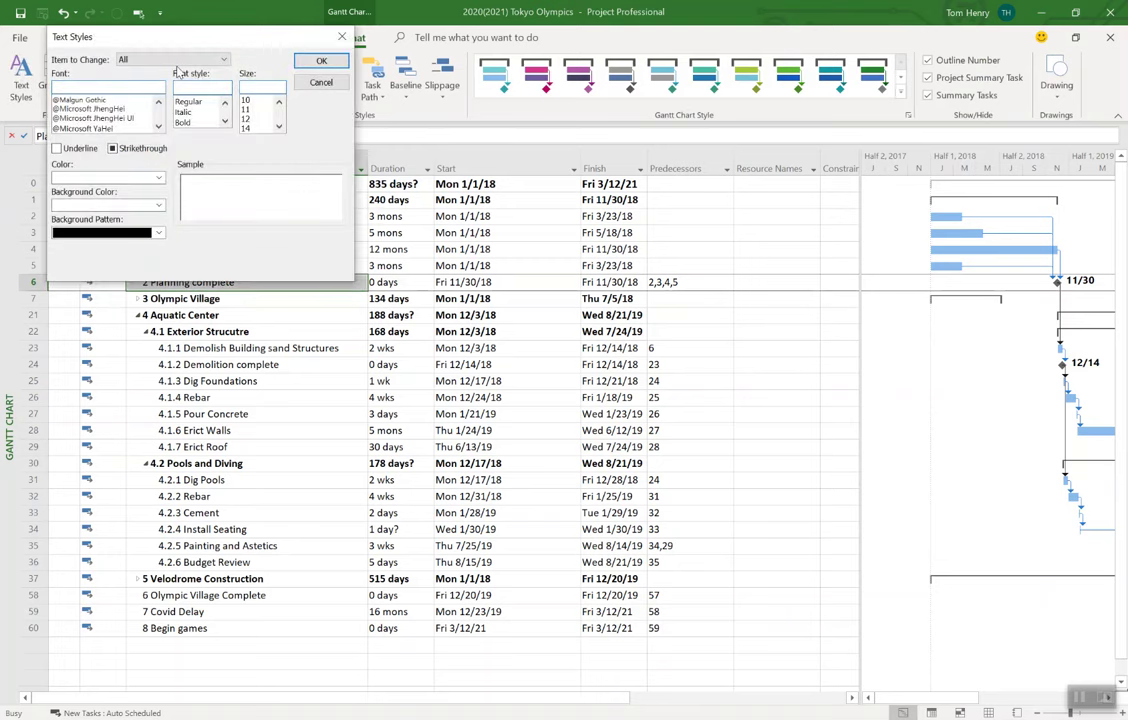
{"action": "left_click_drag", "start_coordinate": [165, 37], "coordinate": [530, 220]}
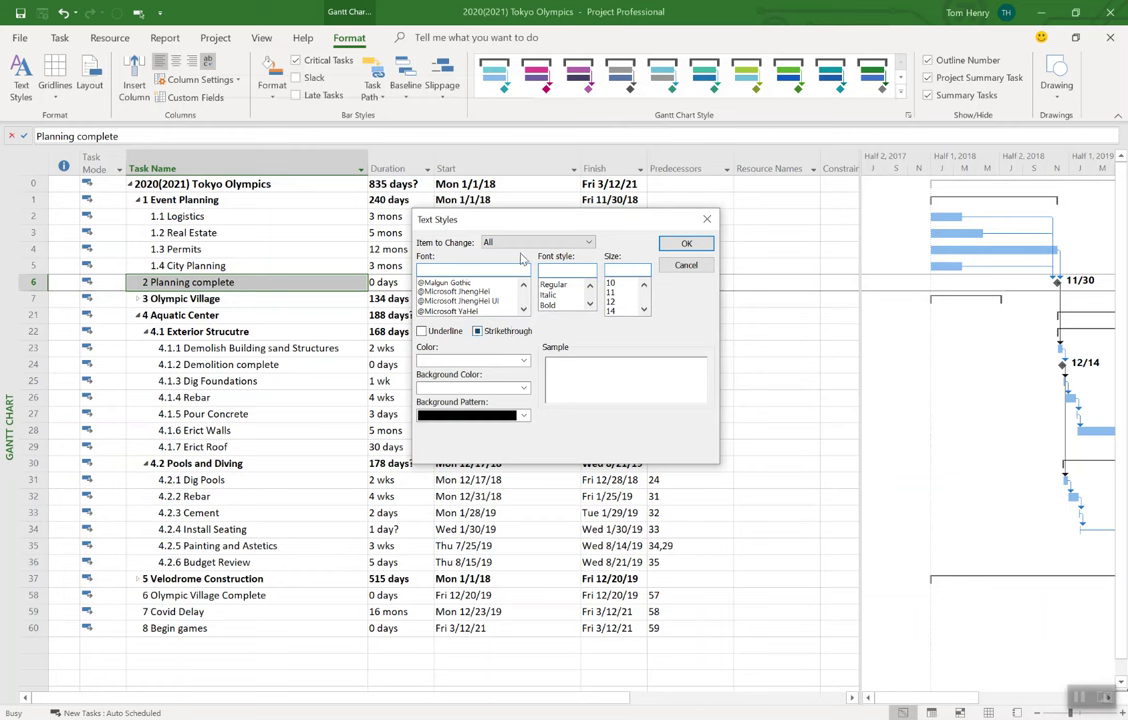
{"action": "left_click", "coordinate": [522, 243]}
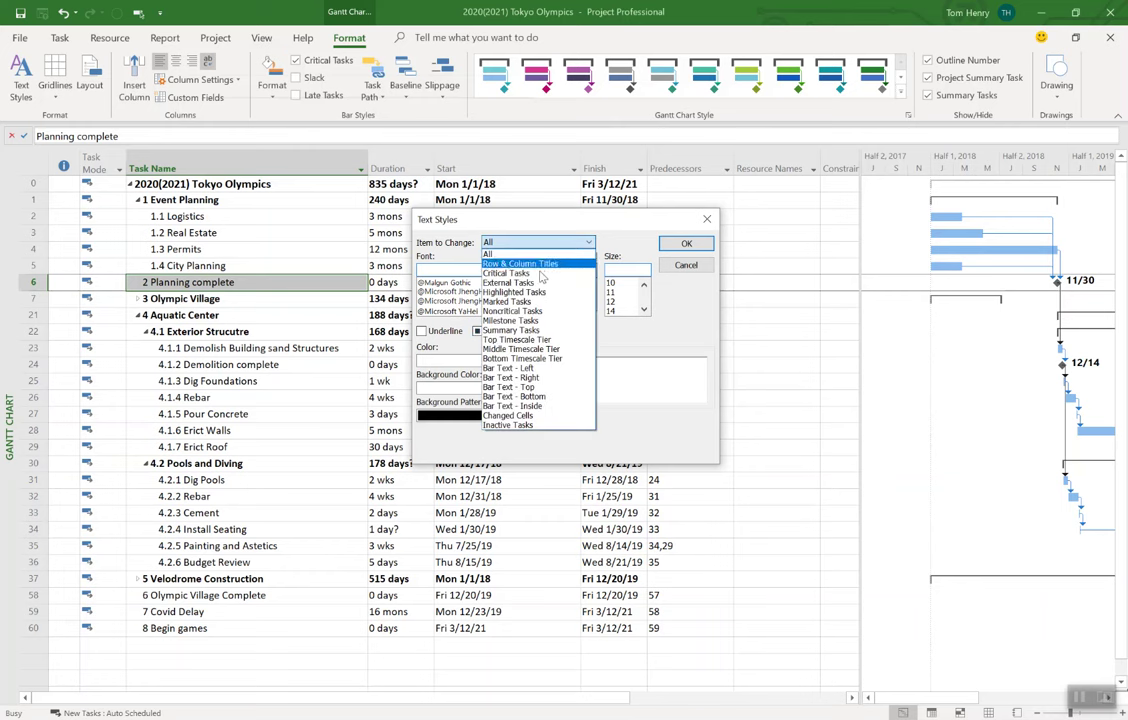
{"action": "left_click", "coordinate": [510, 330]}
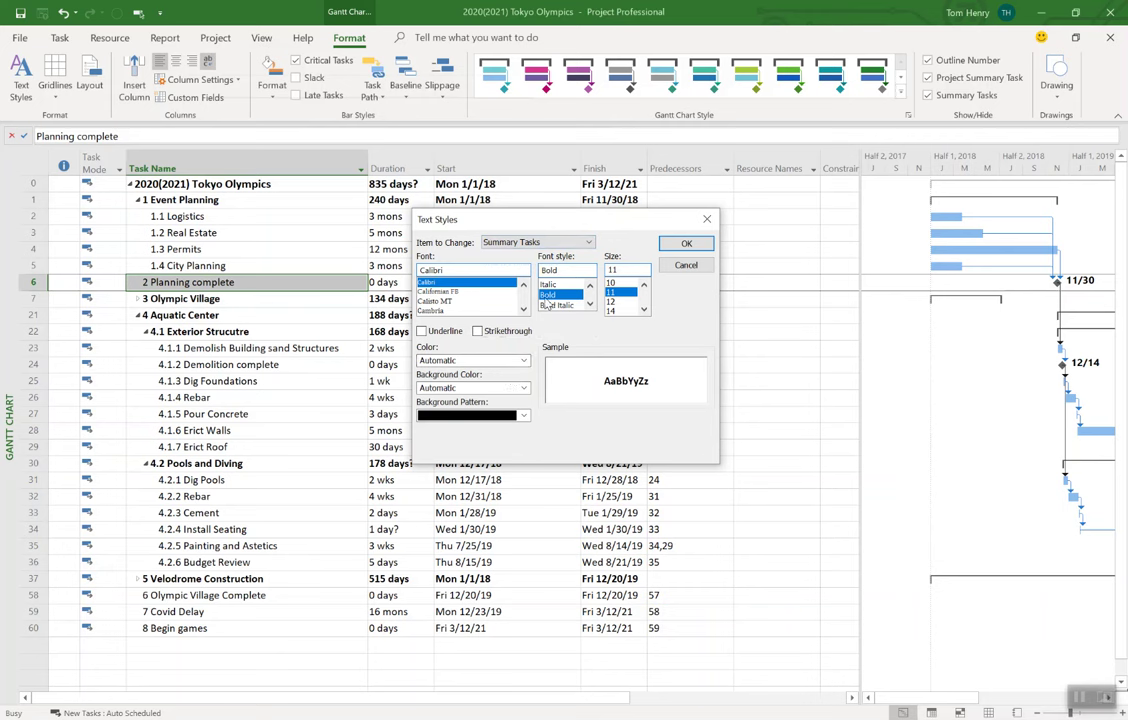
{"action": "left_click", "coordinate": [484, 388]}
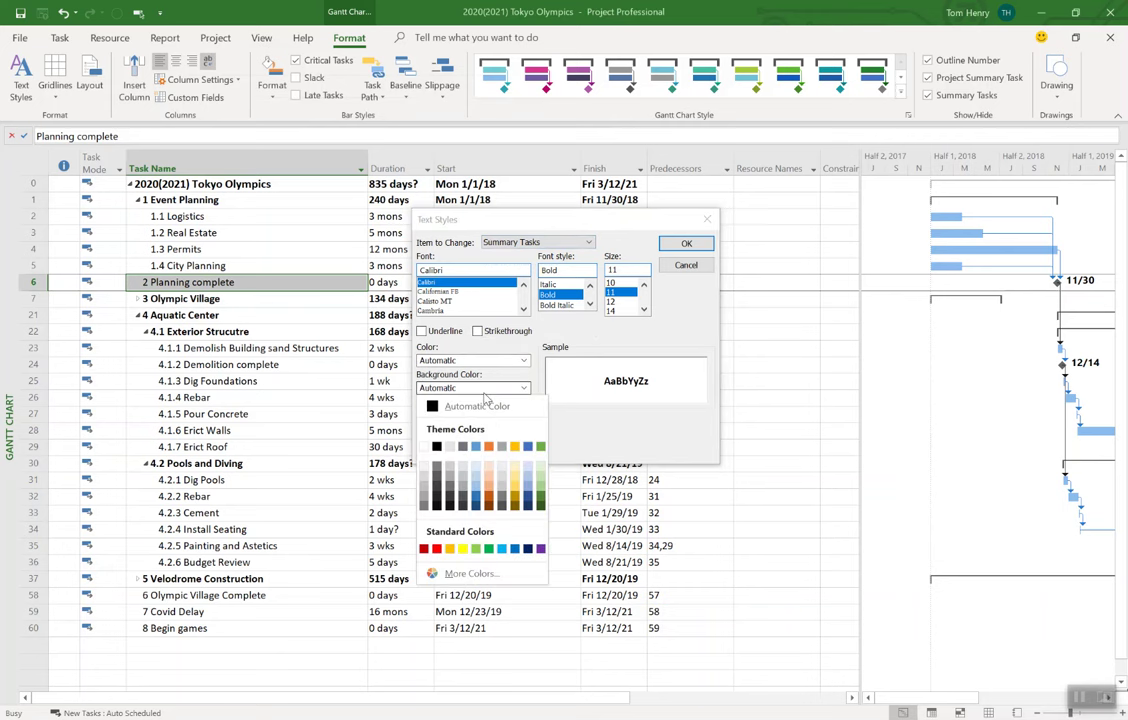
{"action": "left_click", "coordinate": [541, 471]}
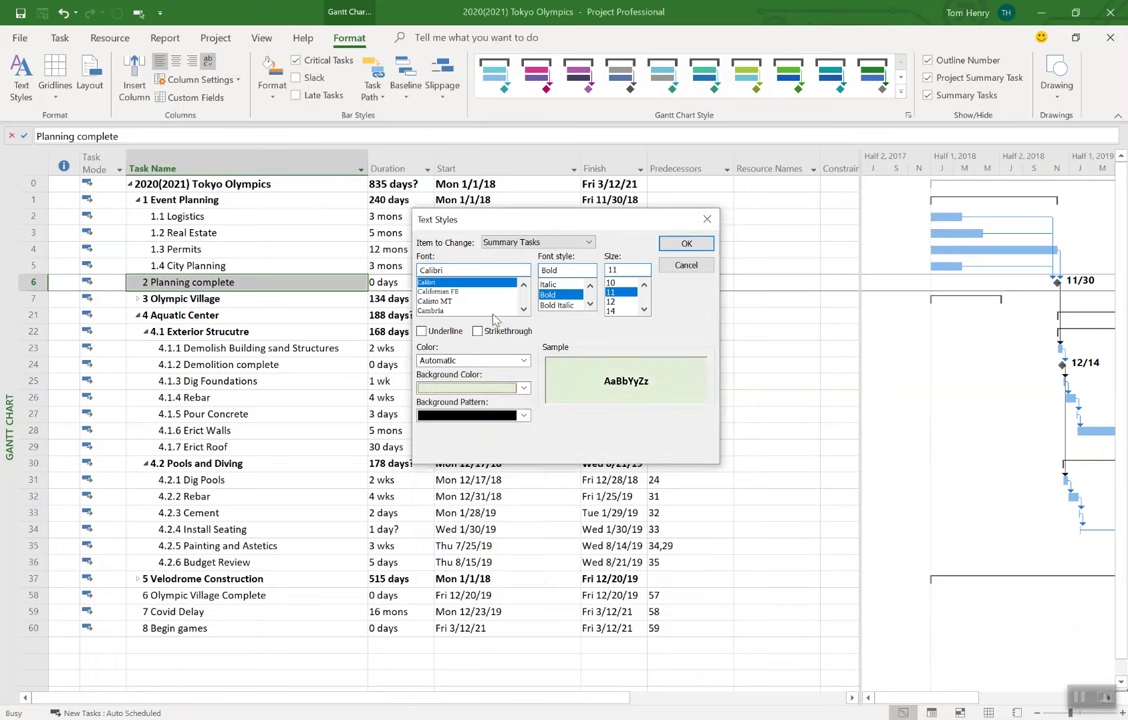
{"action": "left_click", "coordinate": [680, 243]}
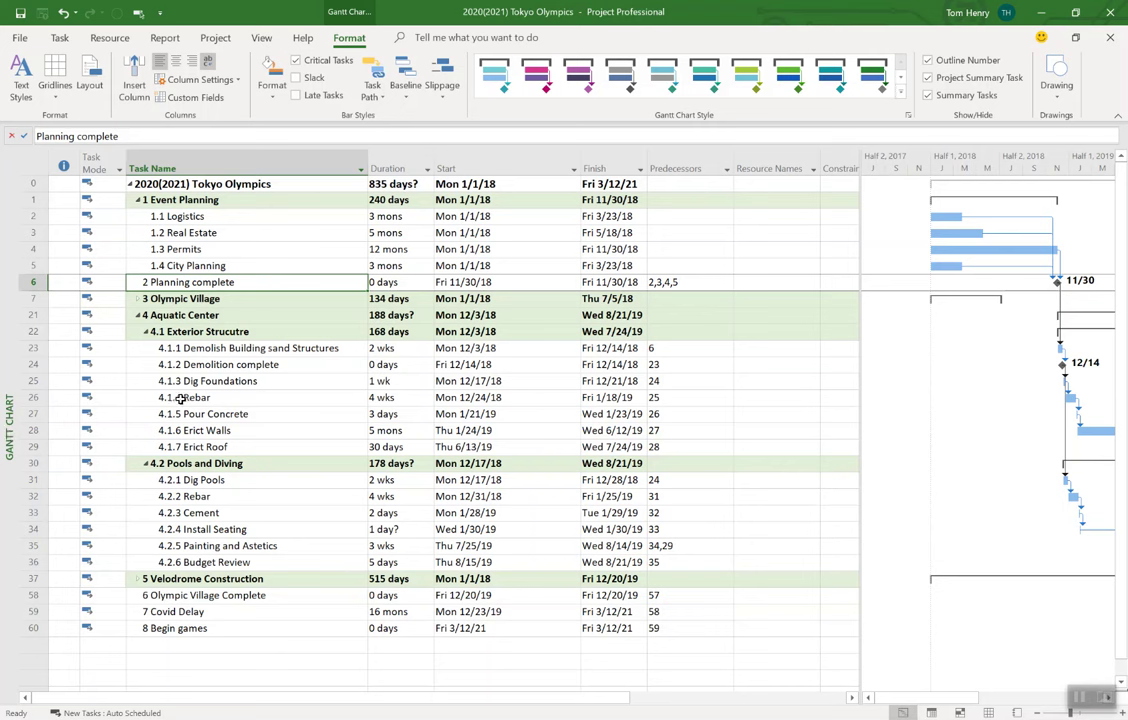
Step: Set the text style of Milestone Tasks to a blue font colour and apply it
{"action": "left_click", "coordinate": [16, 97]}
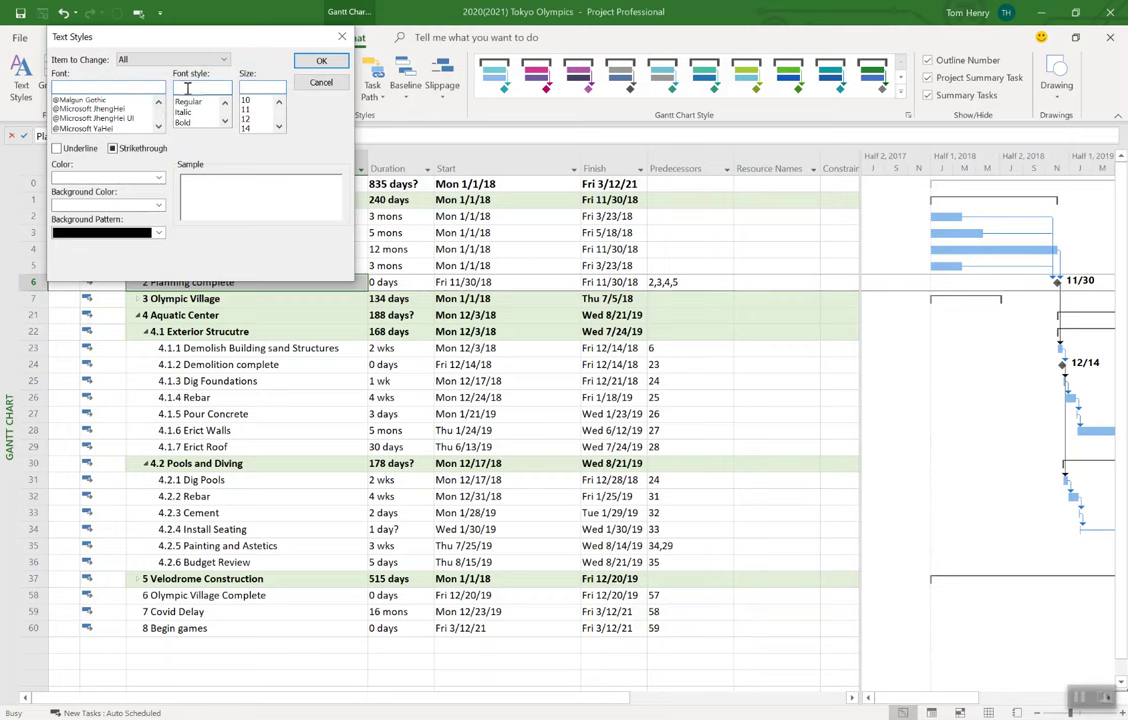
{"action": "left_click_drag", "start_coordinate": [163, 33], "coordinate": [514, 214]}
{"action": "left_click", "coordinate": [535, 241]}
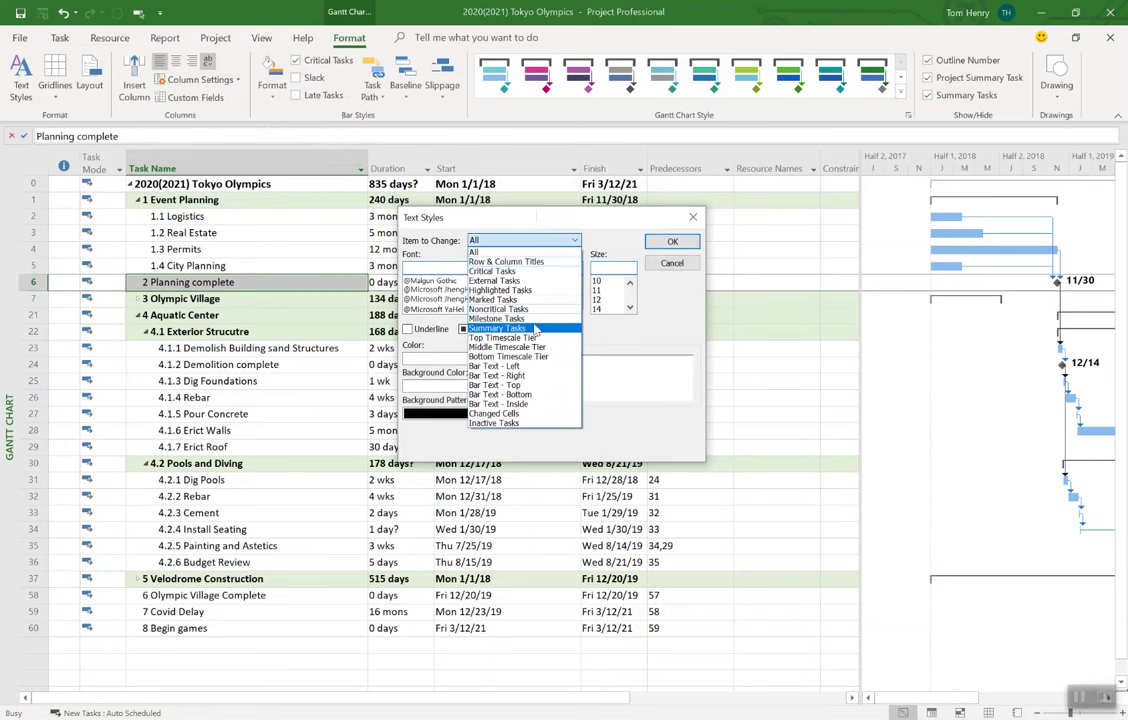
{"action": "left_click", "coordinate": [500, 318]}
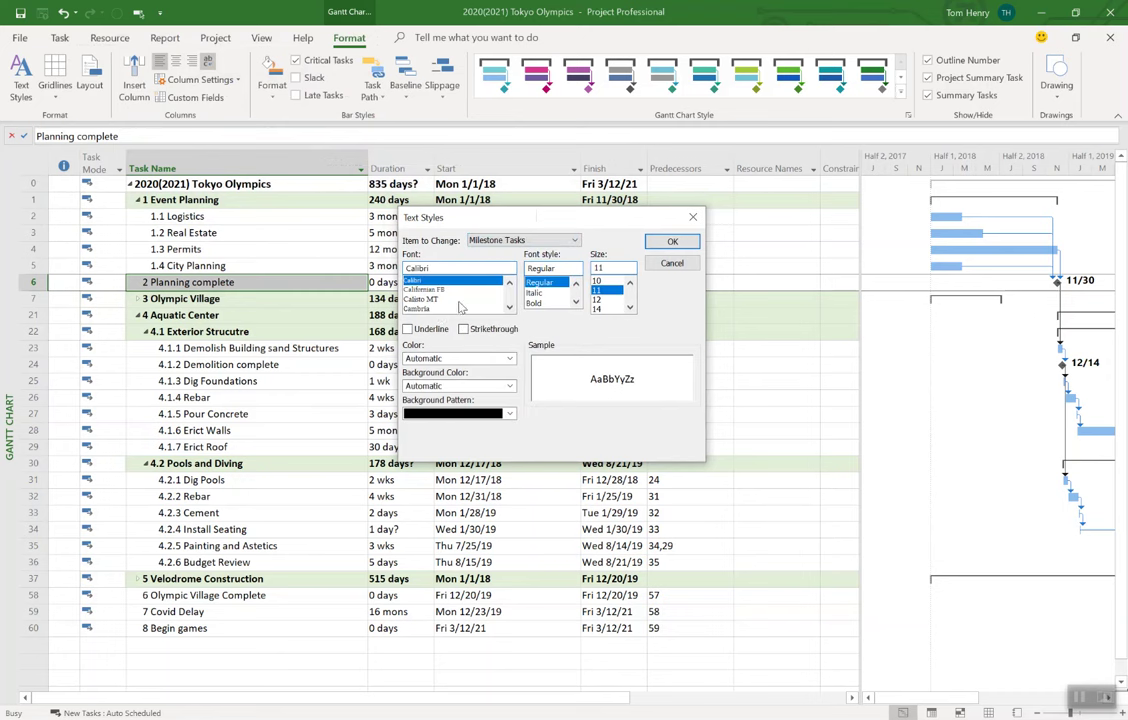
{"action": "left_click", "coordinate": [486, 359]}
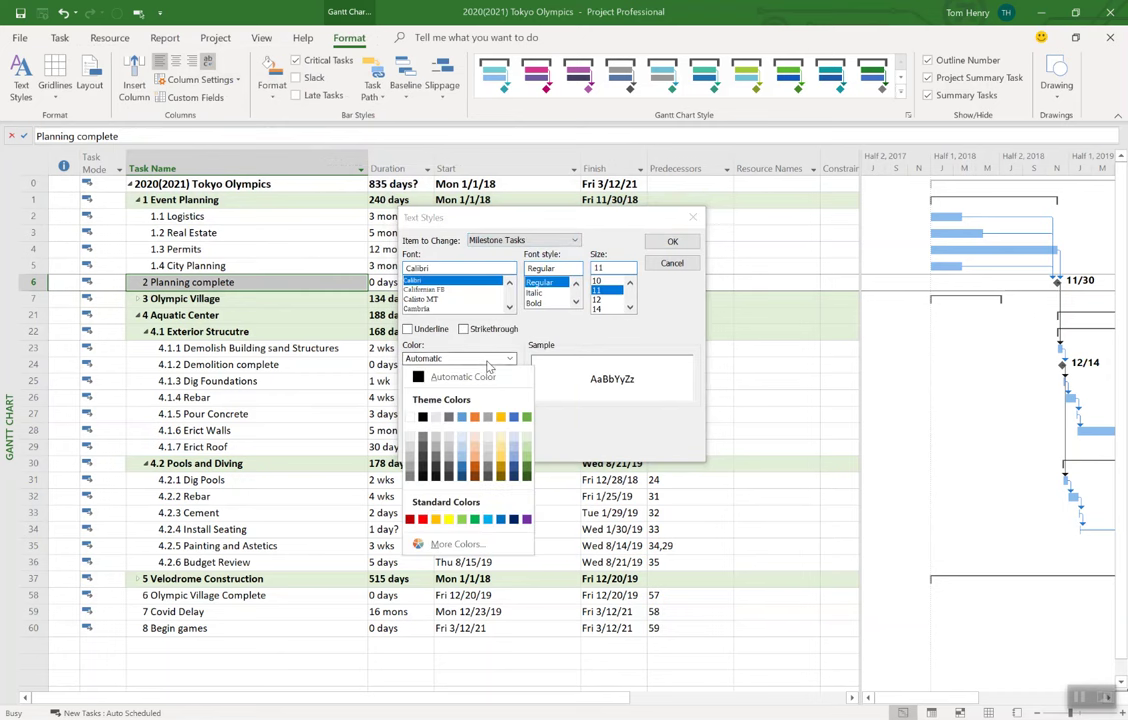
{"action": "left_click", "coordinate": [462, 469]}
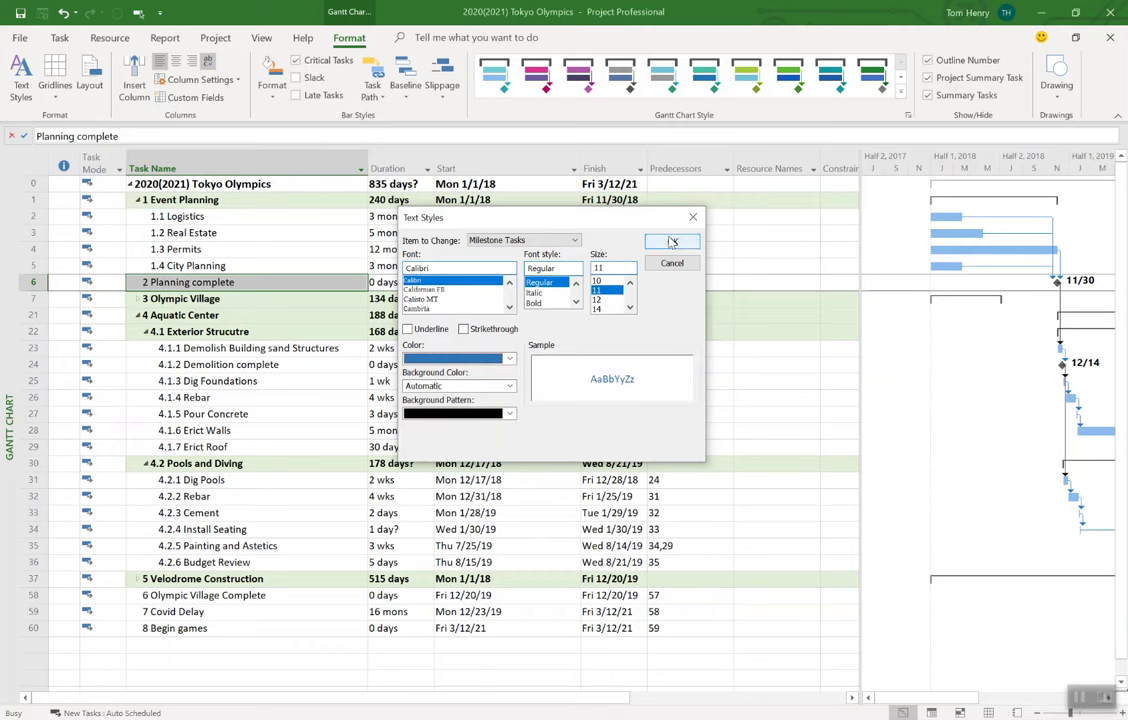
{"action": "left_click", "coordinate": [672, 242]}
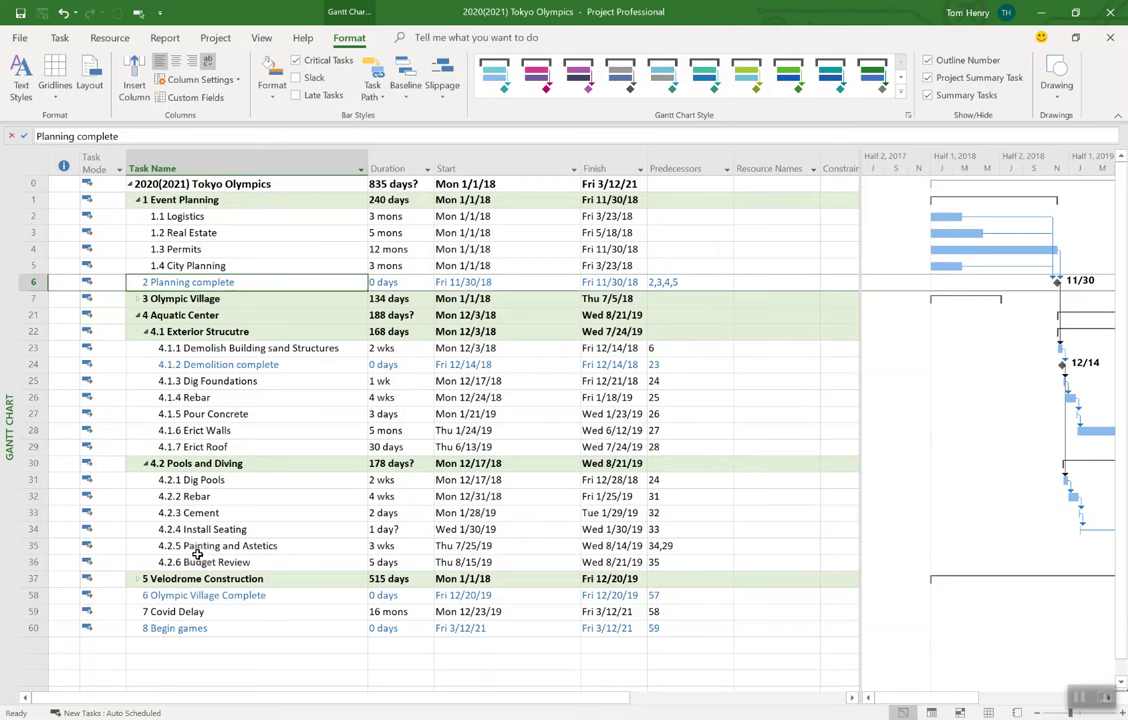
{"action": "left_click", "coordinate": [246, 200]}
{"action": "left_click", "coordinate": [244, 219]}
{"action": "left_click", "coordinate": [251, 251]}
{"action": "left_click", "coordinate": [246, 284]}
{"action": "left_click", "coordinate": [165, 184]}
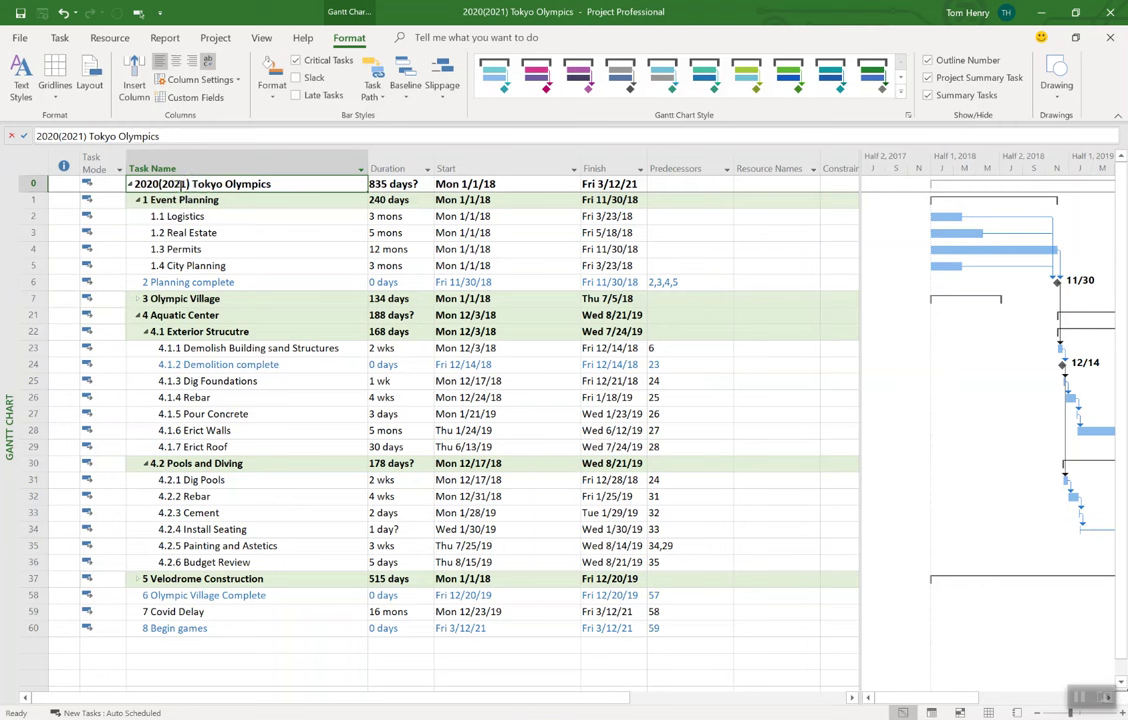
{"action": "left_click", "coordinate": [199, 397]}
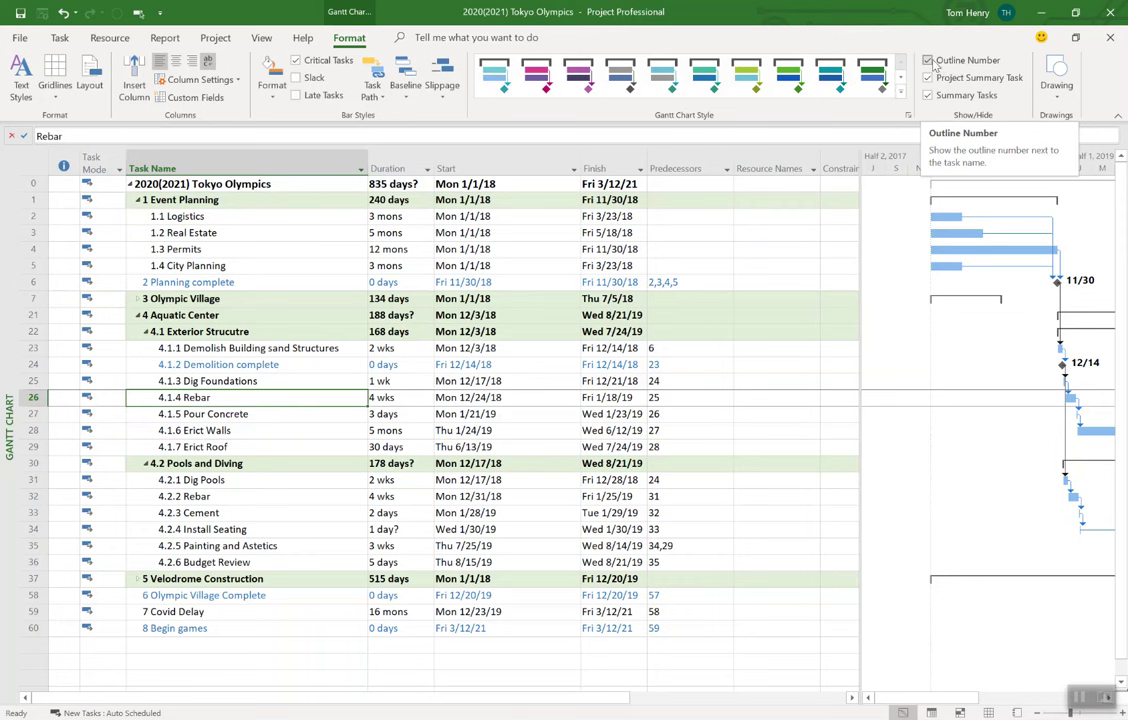
Step: Hide the outline numbers beside the task names and show them again, twice in a row
{"action": "left_click", "coordinate": [927, 62]}
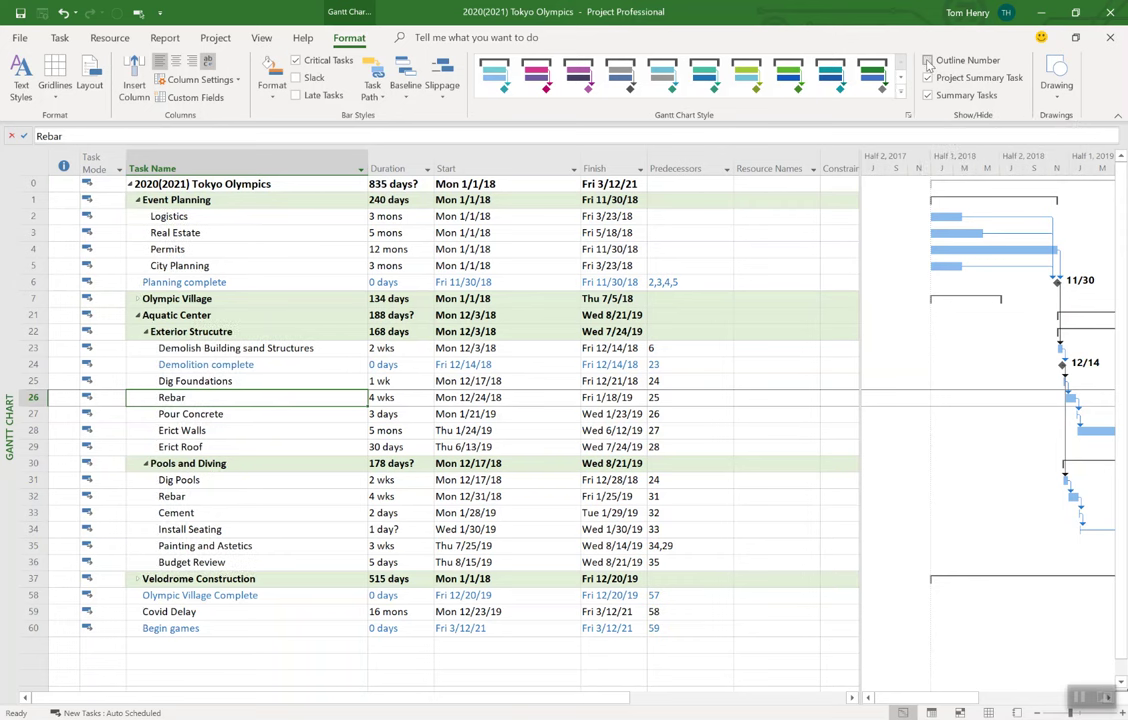
{"action": "left_click", "coordinate": [927, 62]}
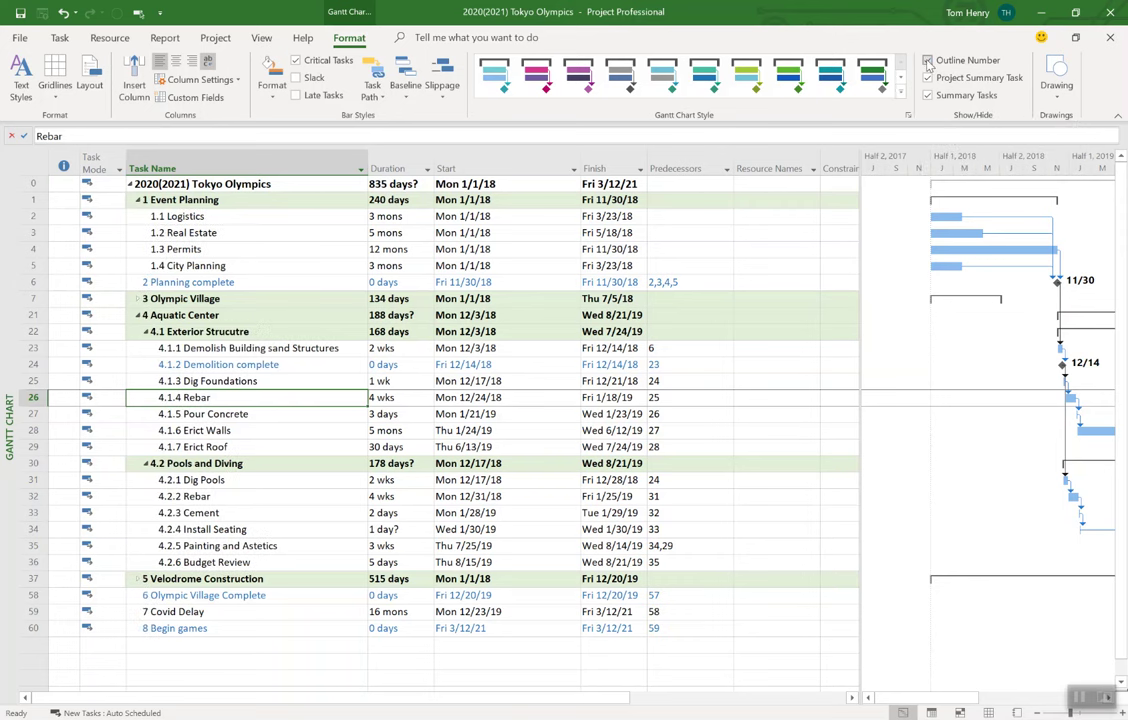
{"action": "left_click", "coordinate": [927, 62]}
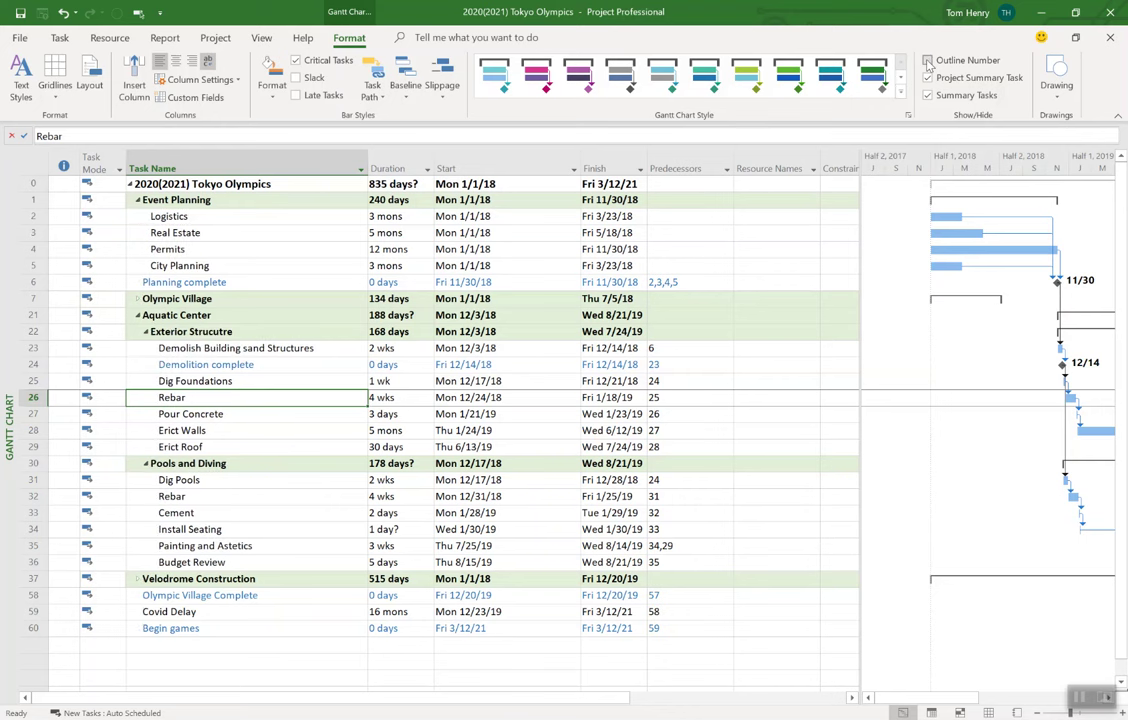
{"action": "left_click", "coordinate": [927, 62]}
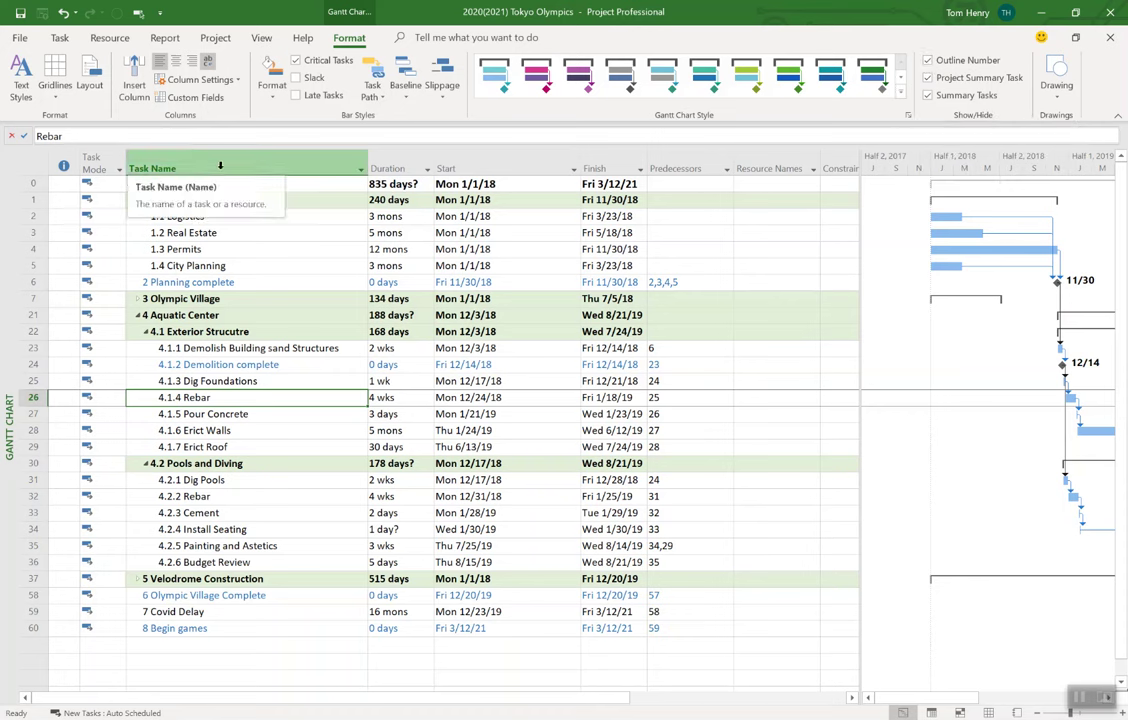
Step: Insert an Outline Number column before Task Name and narrow it to fit the short numbers
{"action": "right_click", "coordinate": [172, 157]}
{"action": "key", "text": "Escape"}
{"action": "key", "text": "Insert"}
{"action": "type", "text": "outline Code1"}
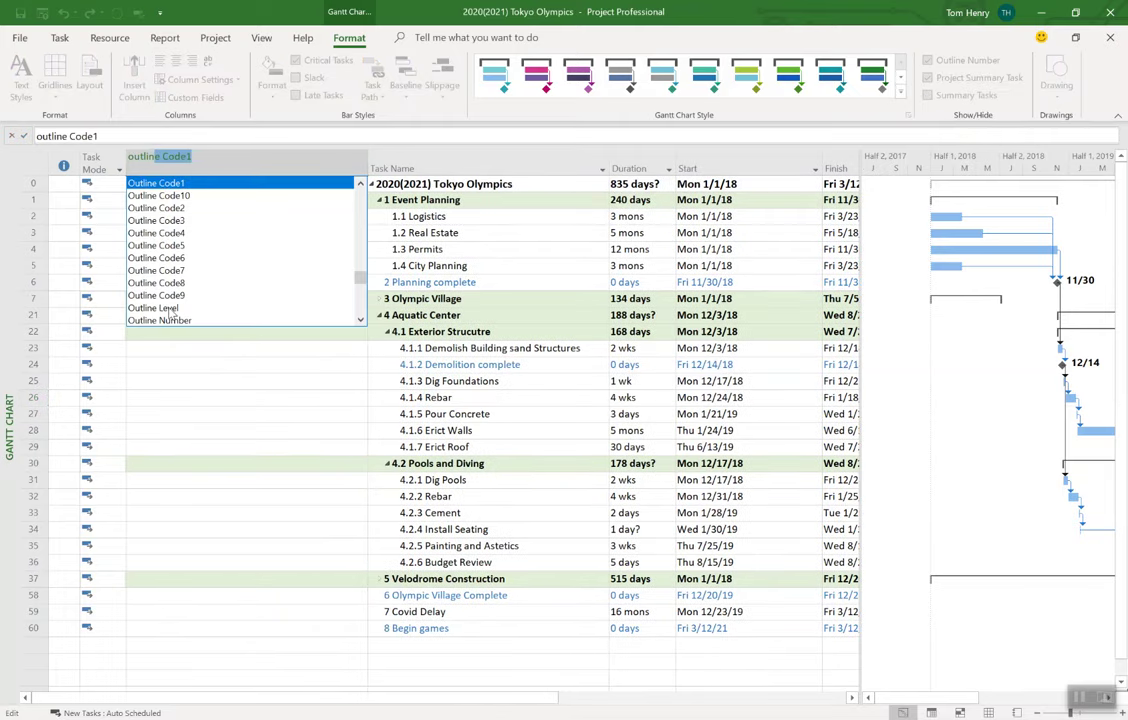
{"action": "left_click", "coordinate": [166, 320]}
{"action": "left_click", "coordinate": [280, 249]}
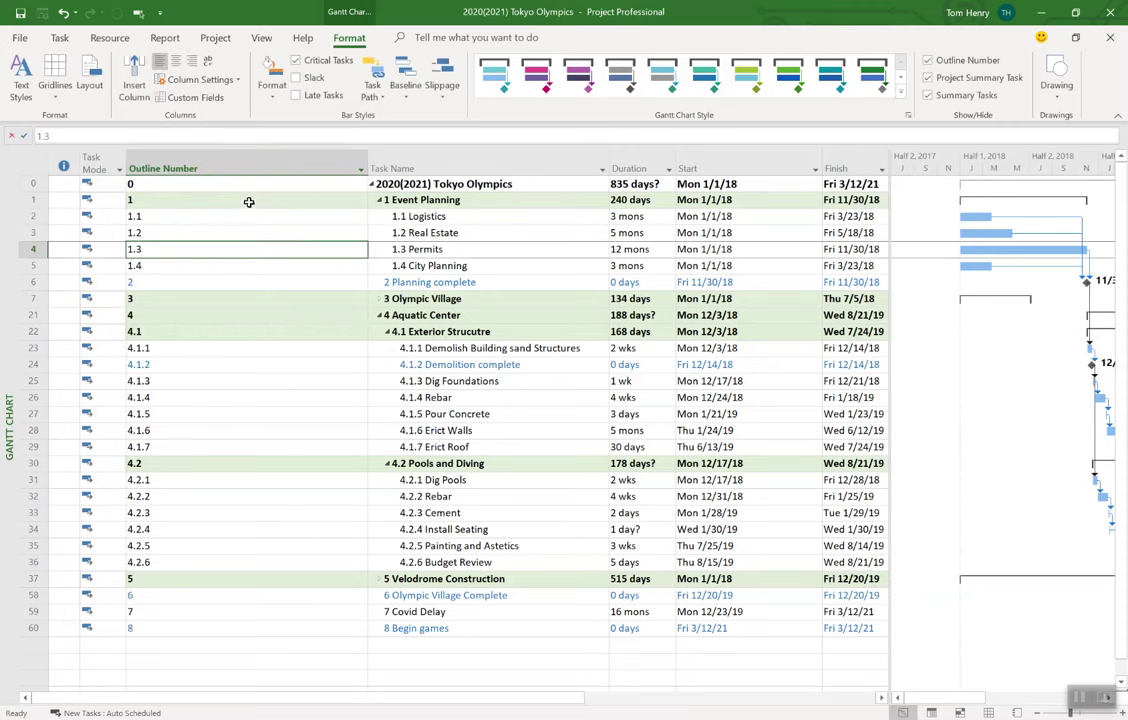
{"action": "left_click_drag", "start_coordinate": [367, 166], "coordinate": [170, 170]}
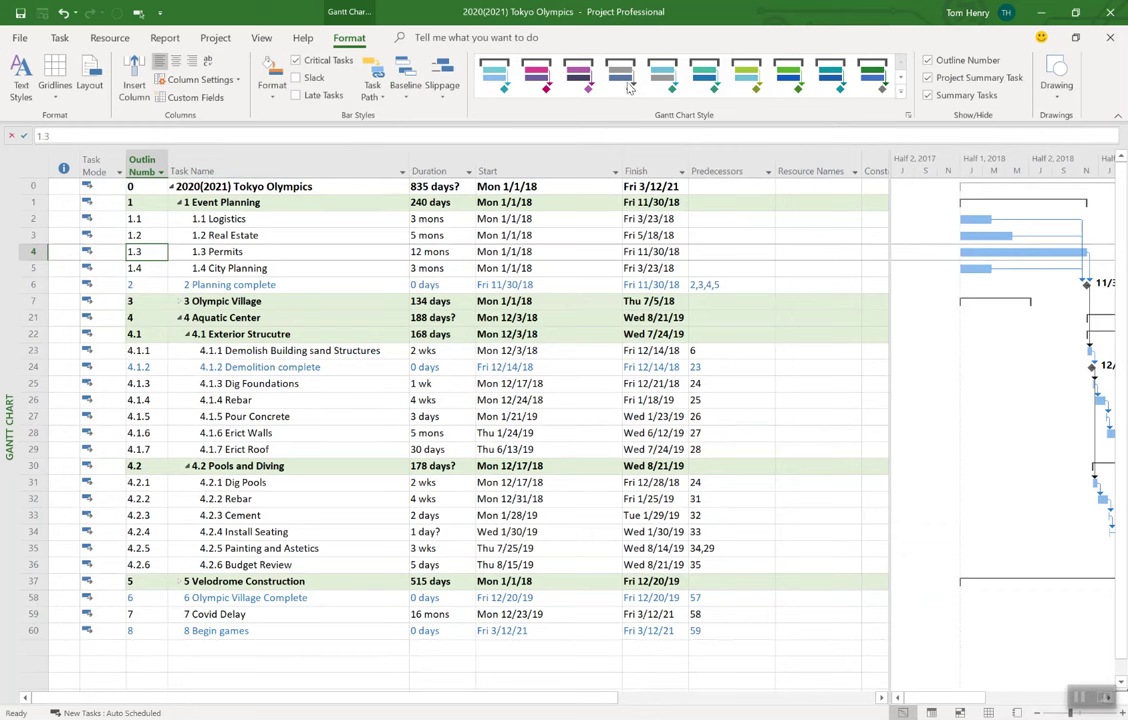
Step: Hide and restore the outline numbers within the task names, and do the same for the project summary task
{"action": "left_click", "coordinate": [966, 62]}
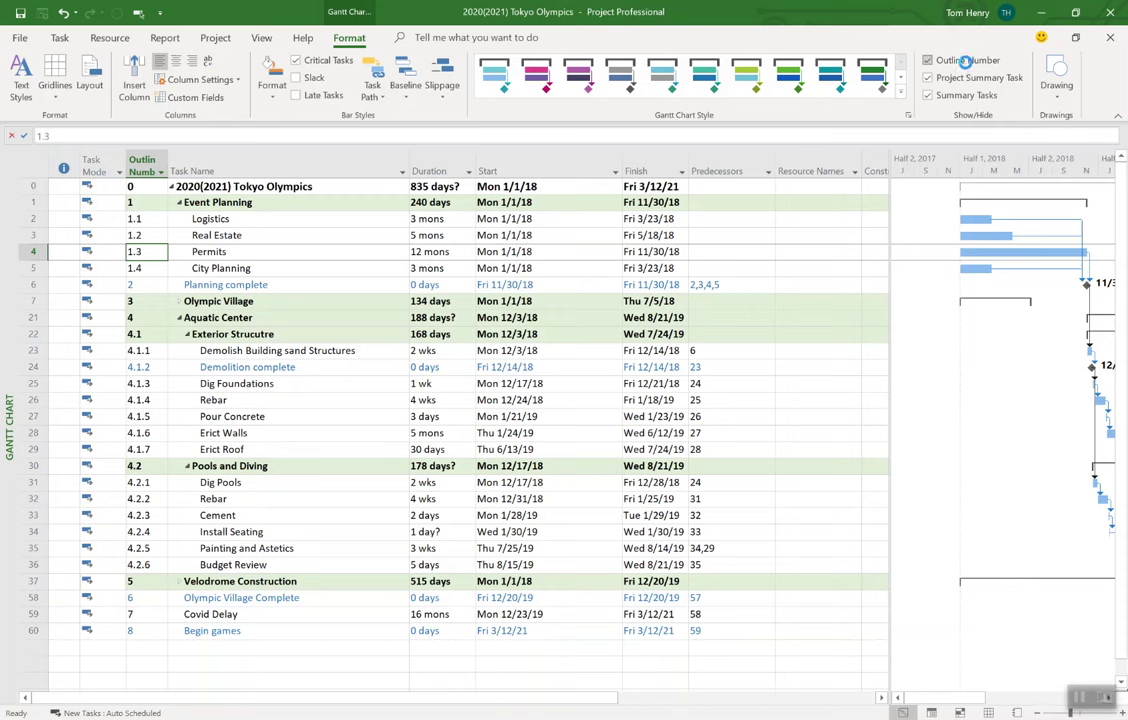
{"action": "left_click", "coordinate": [966, 62]}
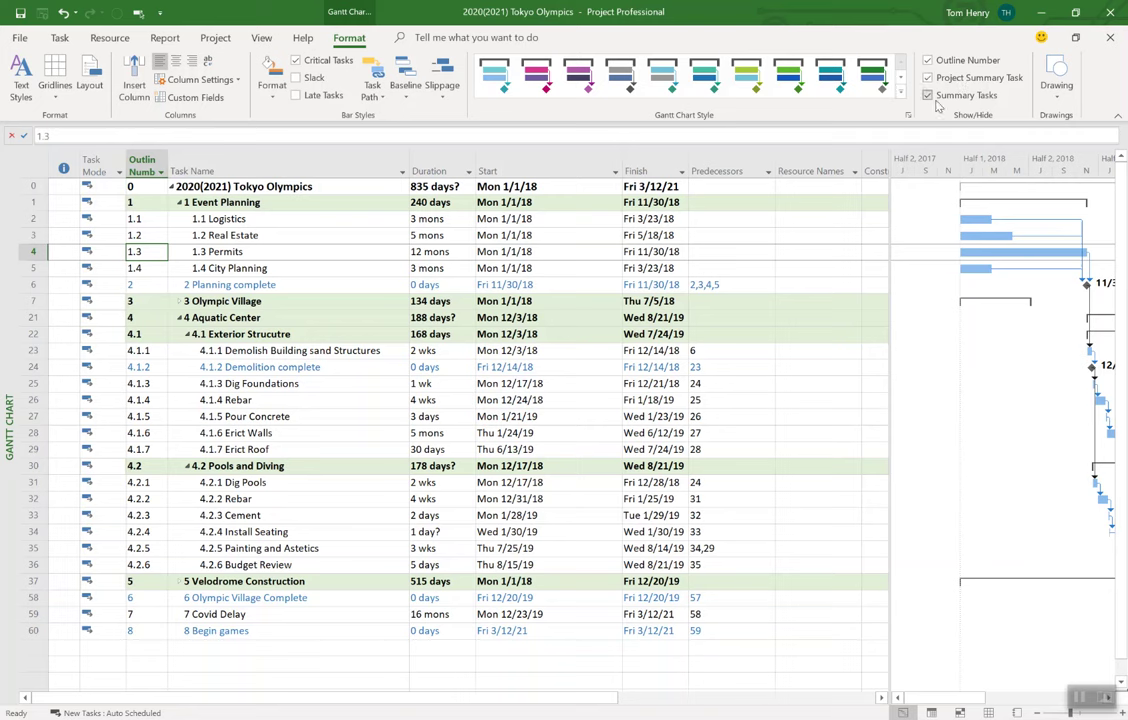
{"action": "left_click", "coordinate": [928, 78]}
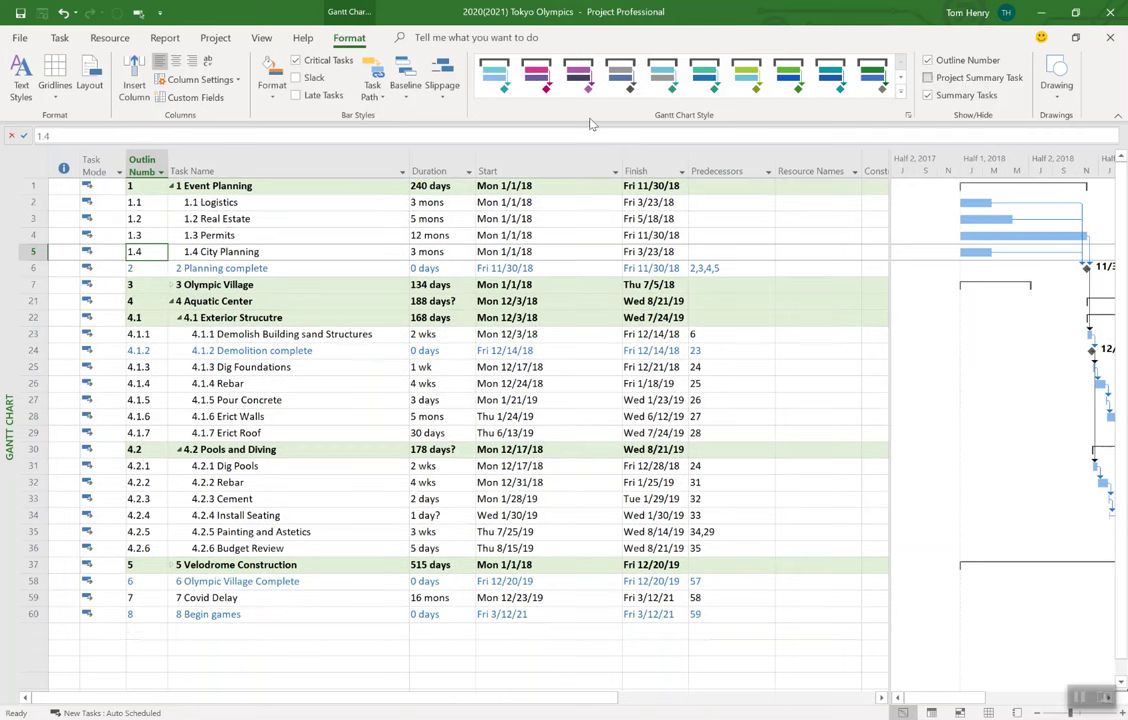
{"action": "left_click", "coordinate": [956, 80]}
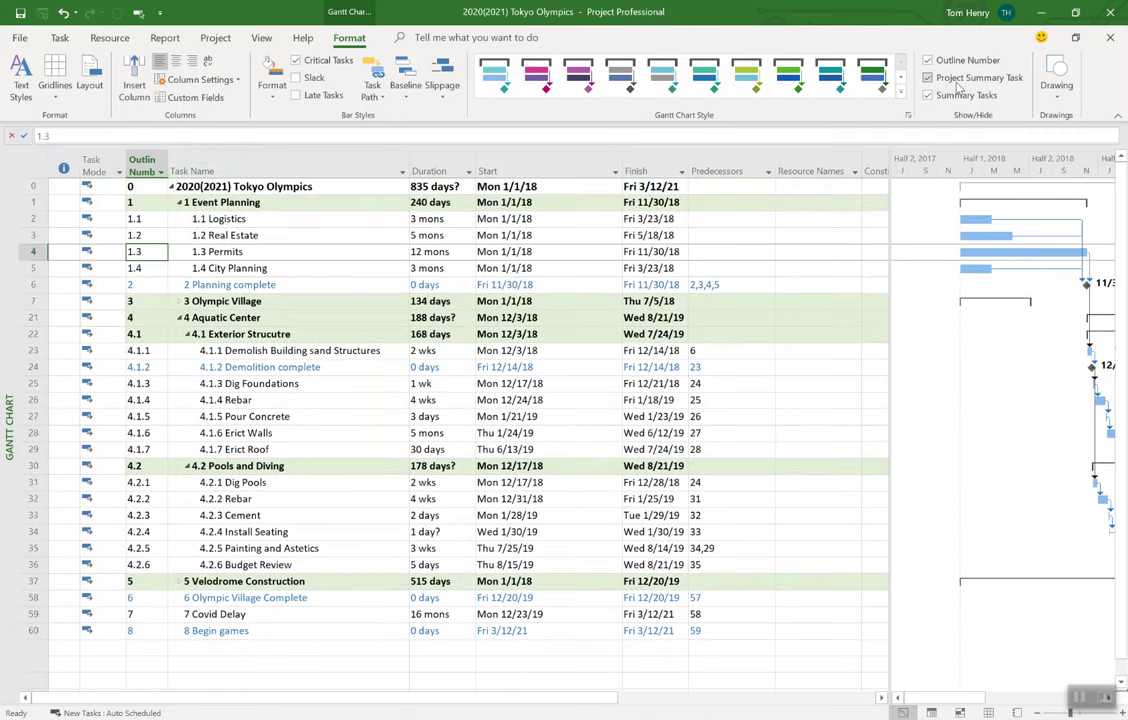
{"action": "left_click", "coordinate": [447, 186]}
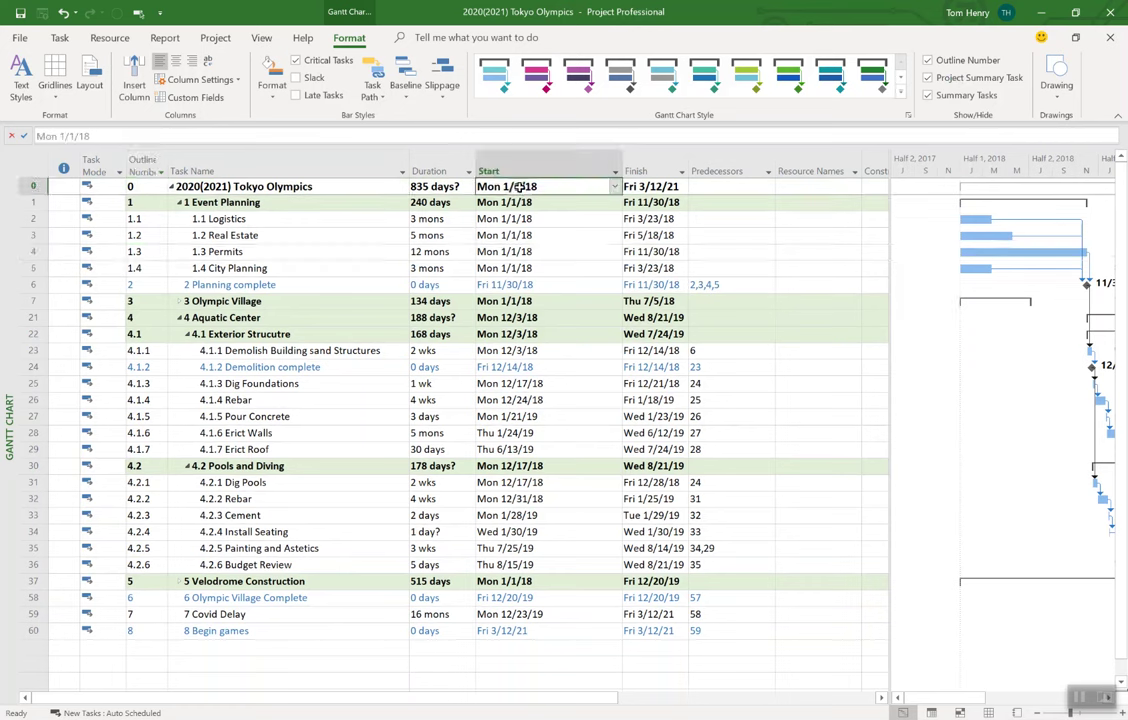
{"action": "left_click", "coordinate": [658, 187]}
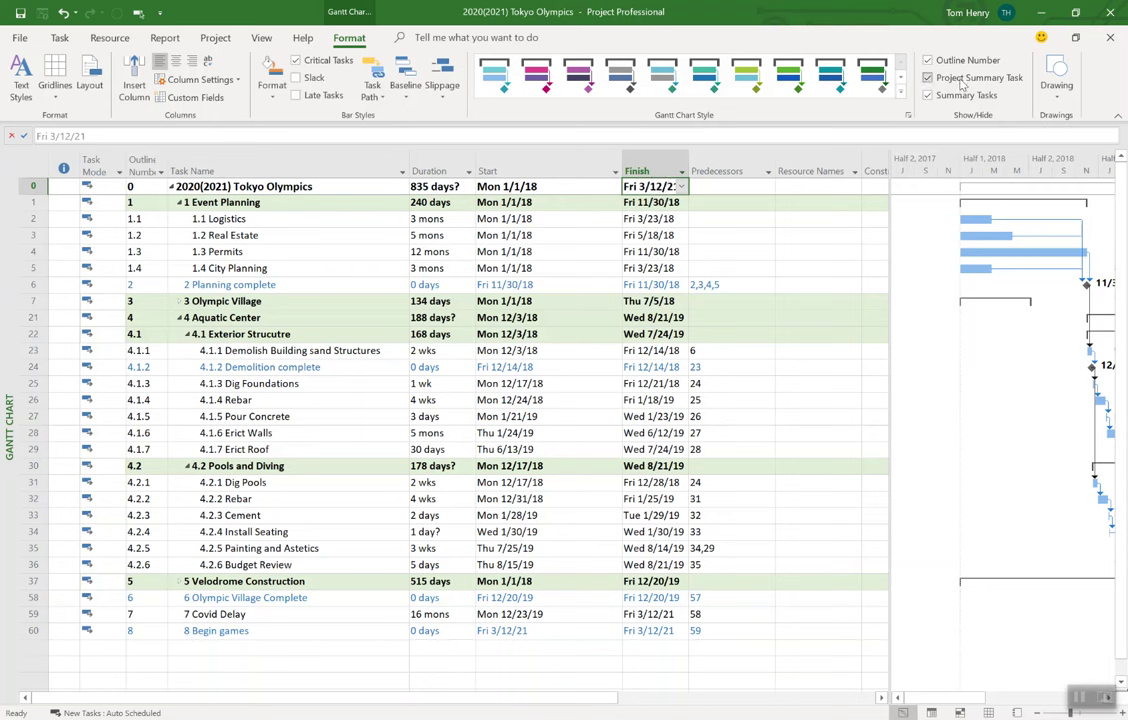
{"action": "left_click", "coordinate": [60, 37]}
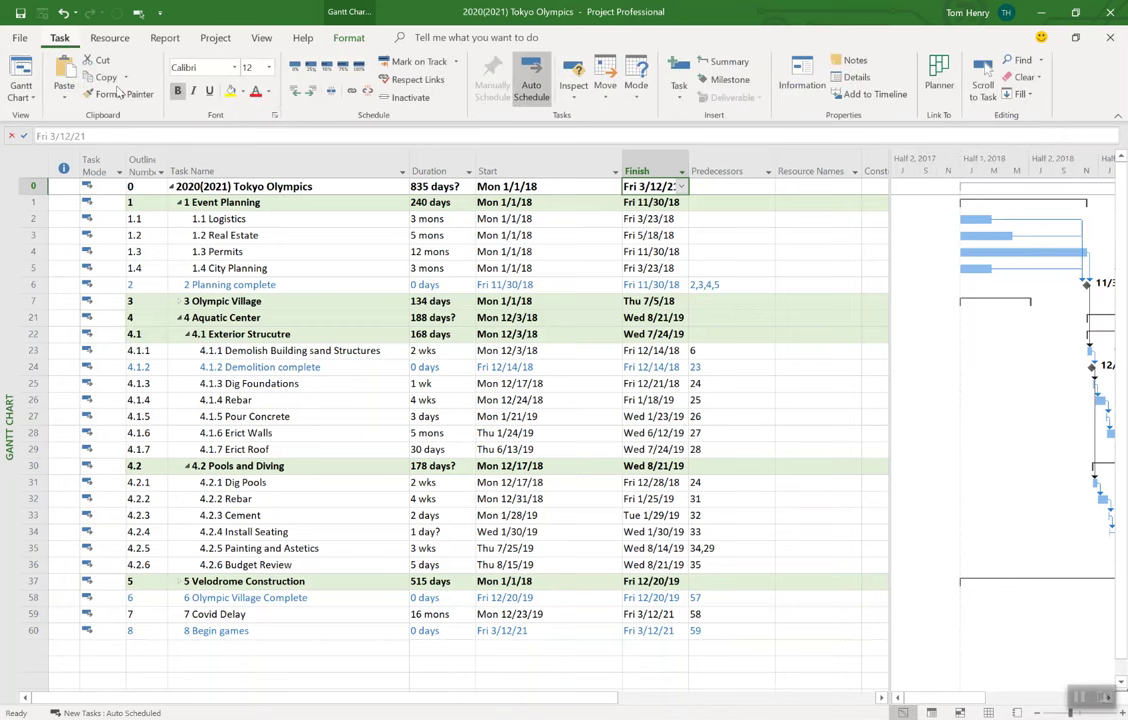
{"action": "left_click", "coordinate": [310, 284]}
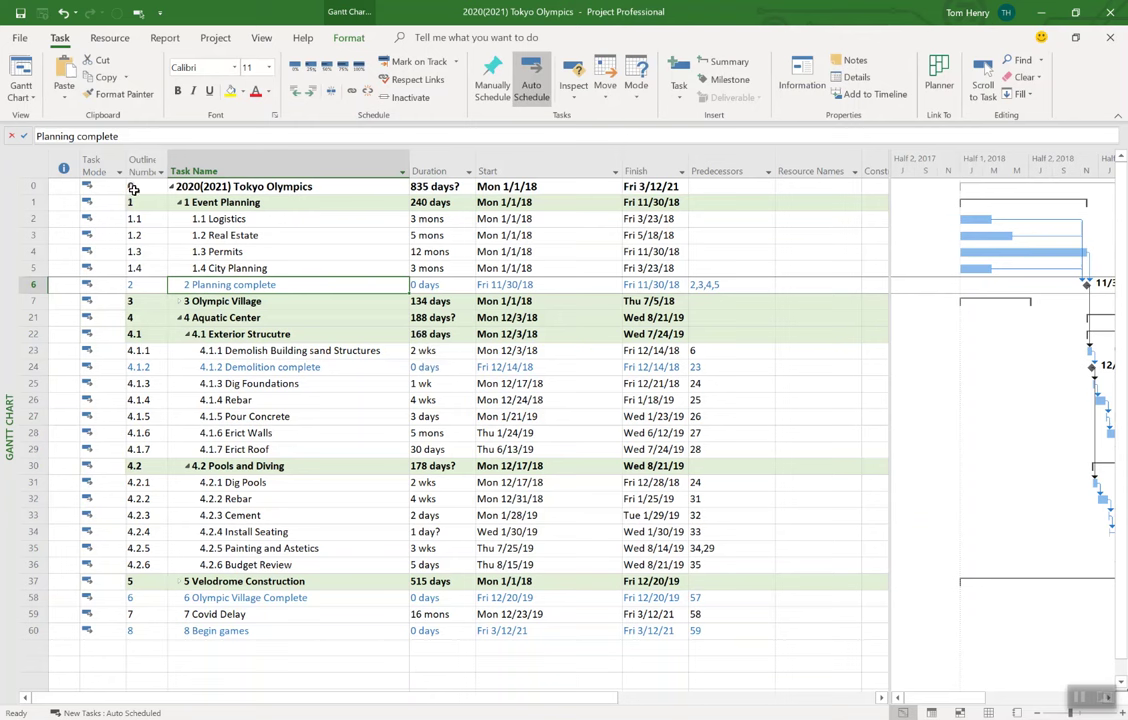
Step: Browse the complete list of available views and apply the Tracking Gantt view to the project
{"action": "left_click", "coordinate": [260, 38]}
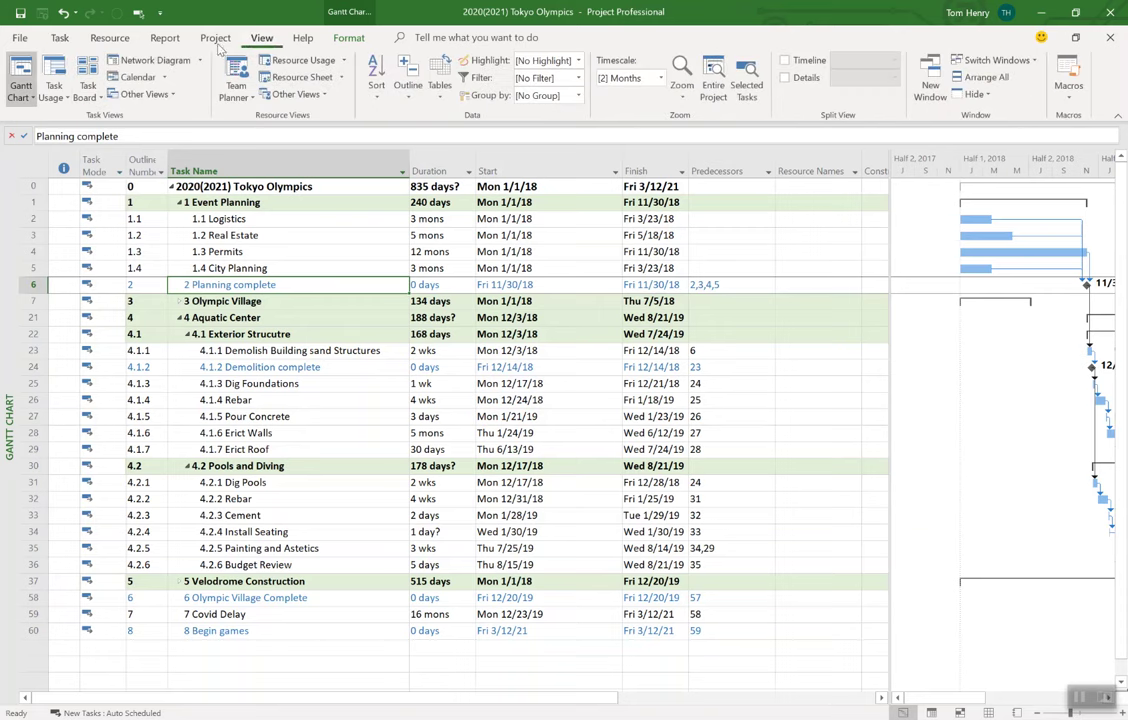
{"action": "left_click", "coordinate": [21, 97]}
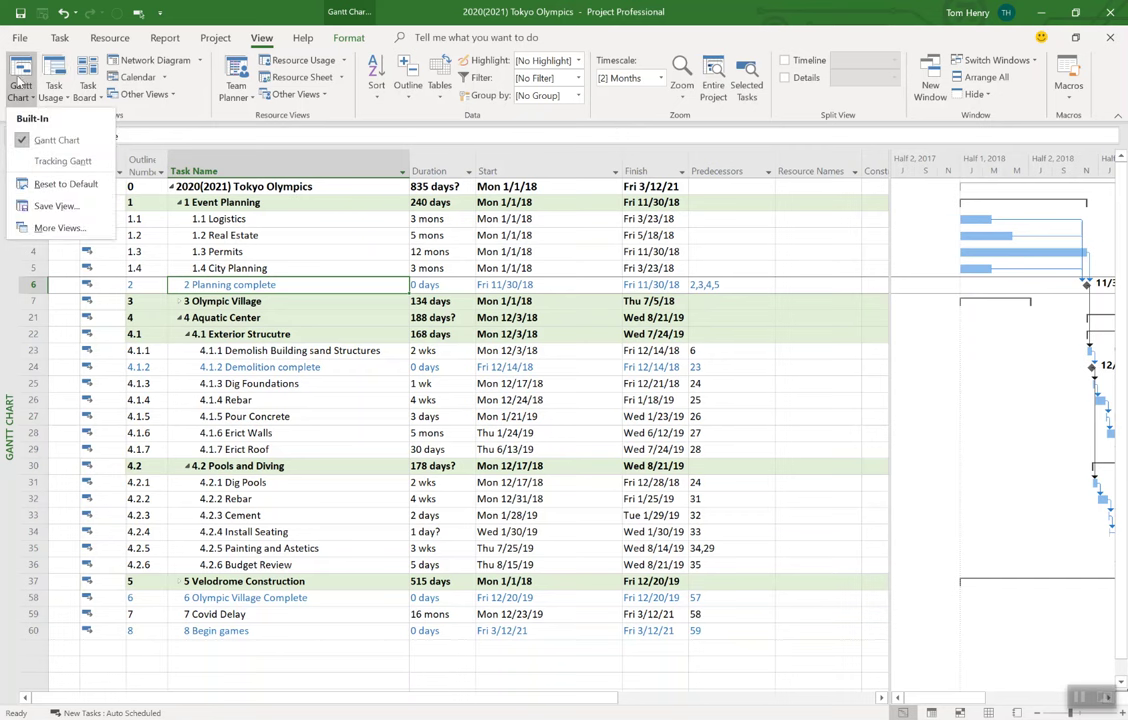
{"action": "left_click", "coordinate": [60, 229]}
{"action": "scroll", "coordinate": [266, 215], "scroll_direction": "down", "scroll_amount": 3}
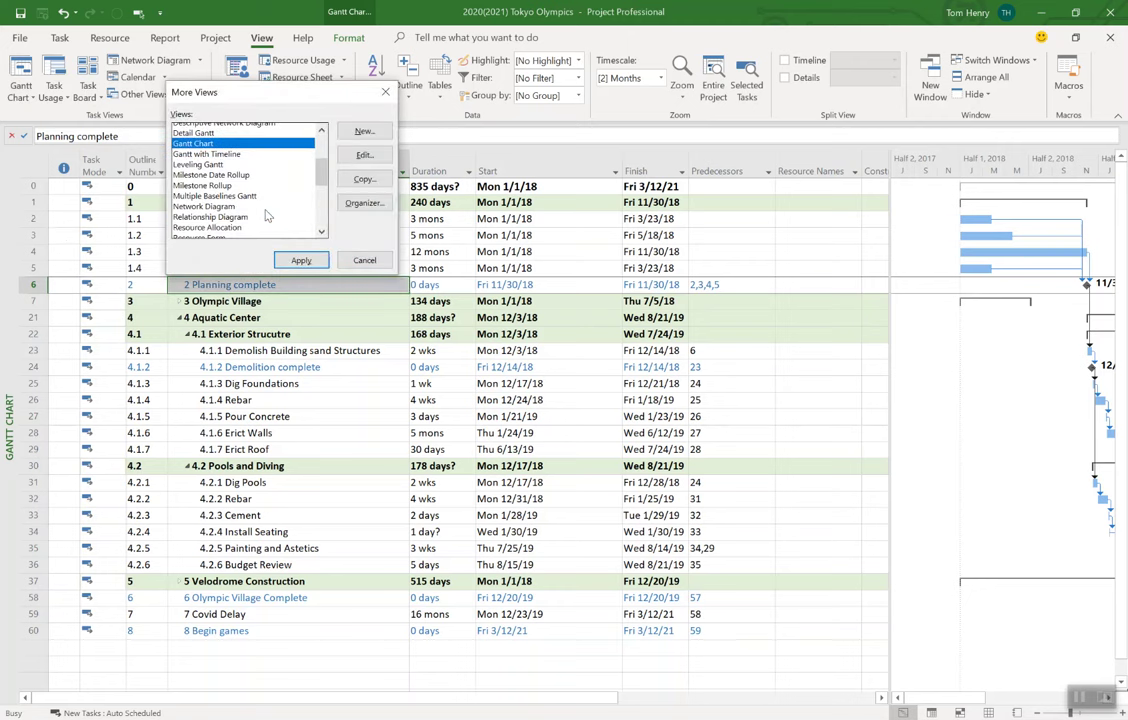
{"action": "scroll", "coordinate": [266, 215], "scroll_direction": "down", "scroll_amount": 7}
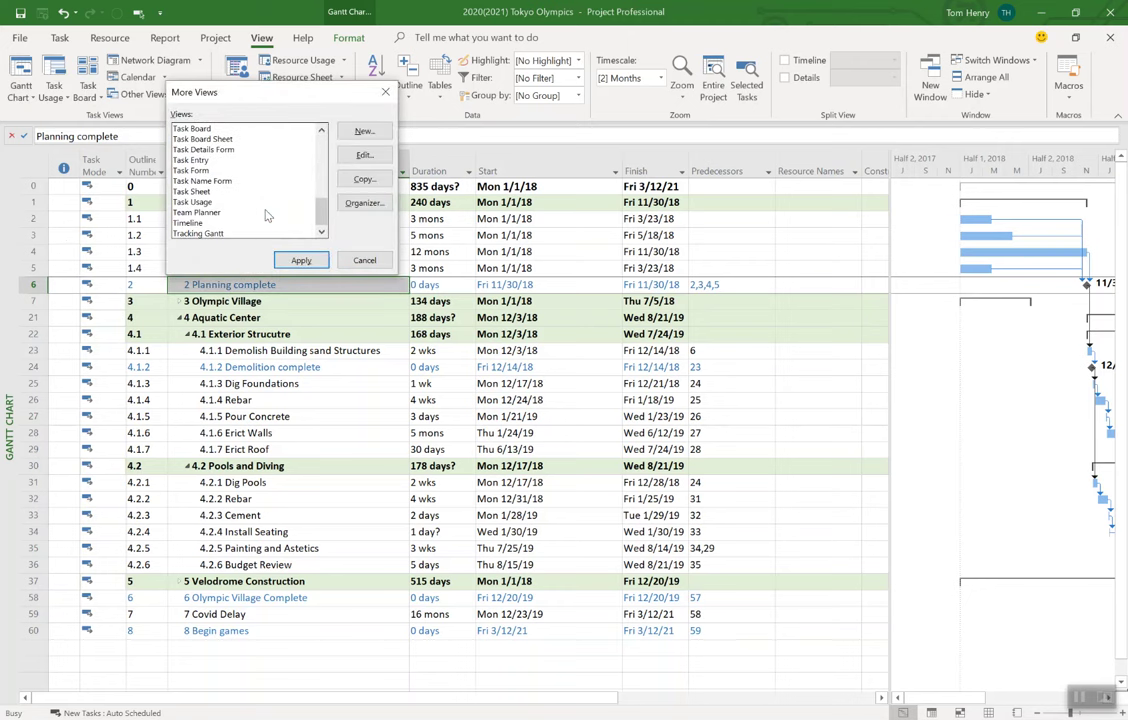
{"action": "scroll", "coordinate": [266, 215], "scroll_direction": "up", "scroll_amount": 6}
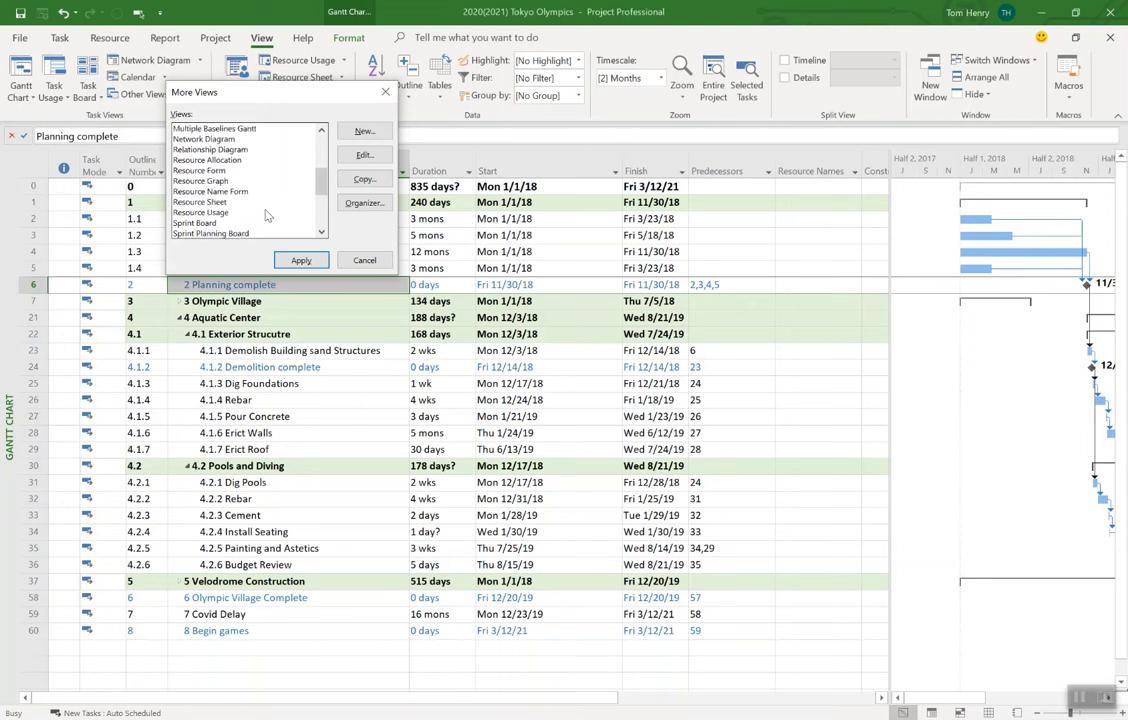
{"action": "scroll", "coordinate": [266, 215], "scroll_direction": "up", "scroll_amount": 4}
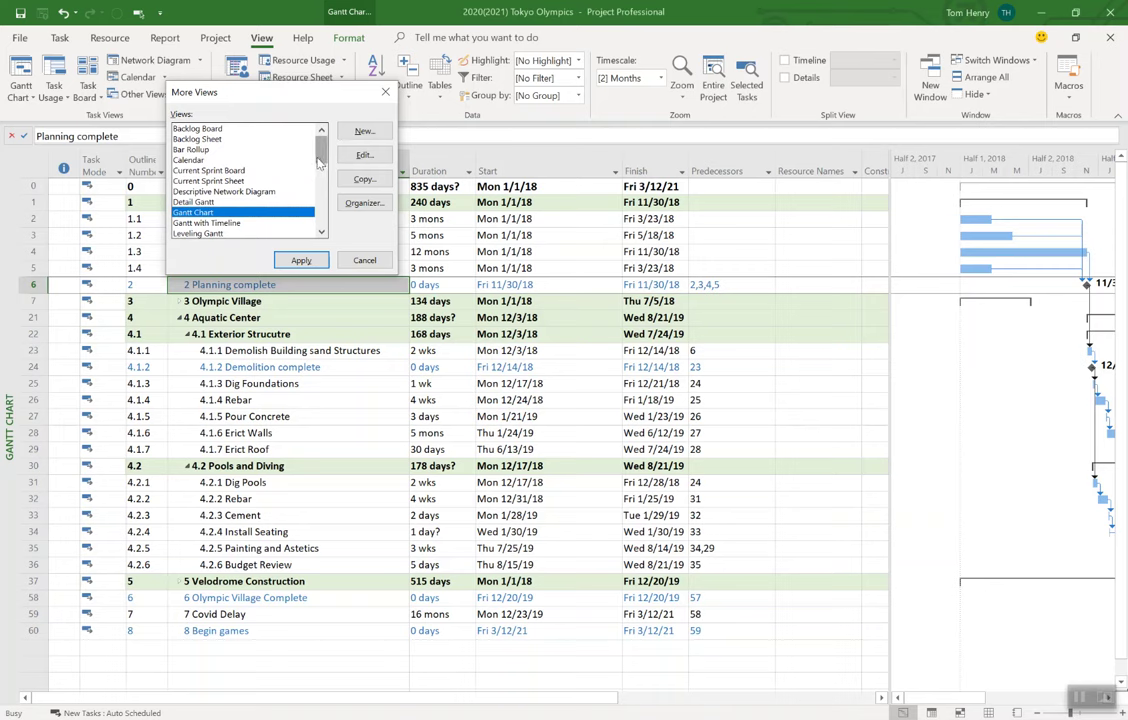
{"action": "left_click", "coordinate": [320, 186]}
{"action": "left_click_drag", "start_coordinate": [320, 186], "coordinate": [320, 222]}
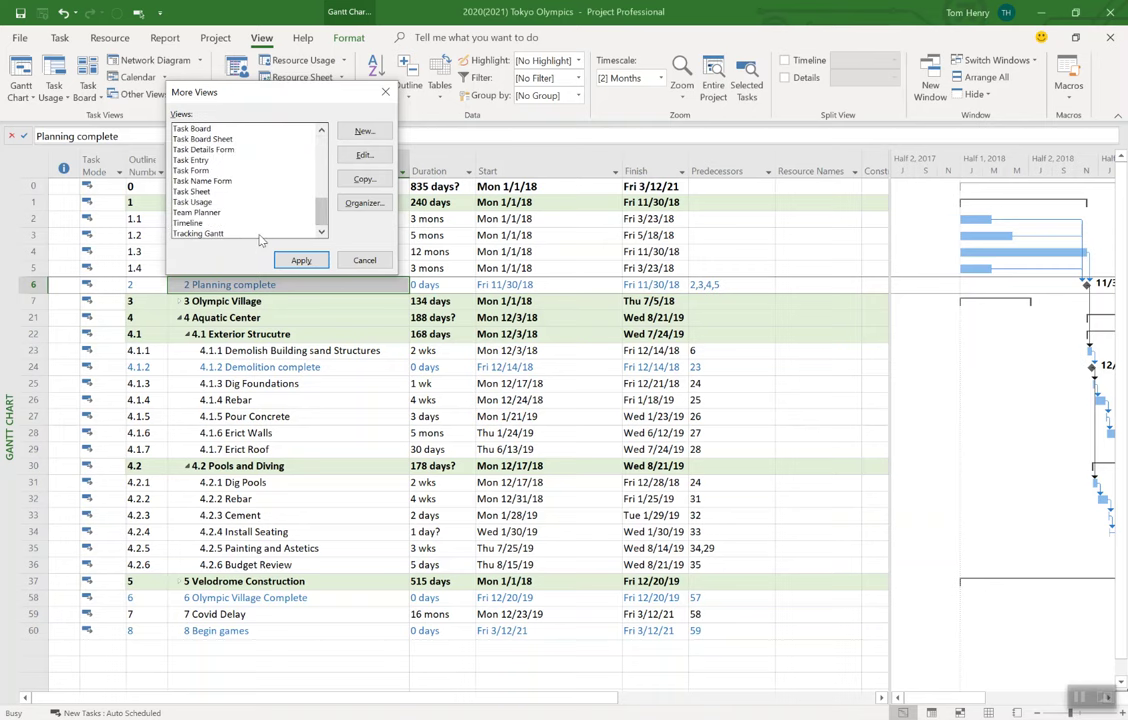
{"action": "left_click", "coordinate": [259, 235]}
{"action": "left_click", "coordinate": [298, 261]}
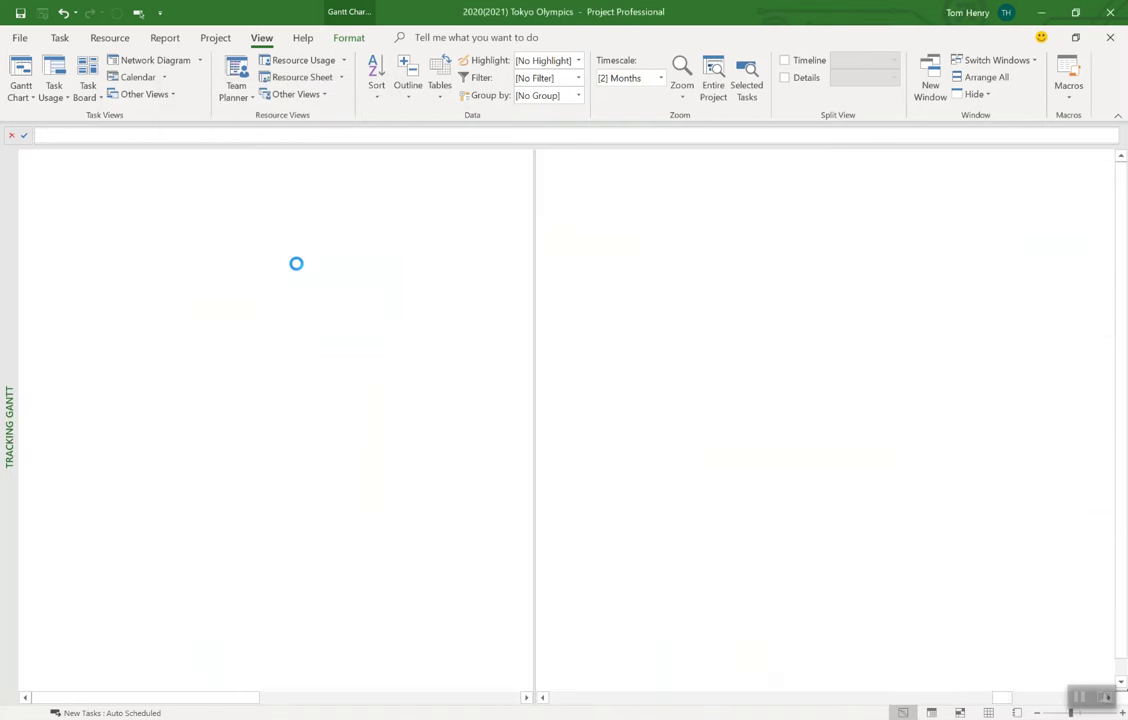
Step: Scroll the chart to the selected task's bar and zoom the timescale to fit the entire project
{"action": "scroll", "coordinate": [659, 384], "scroll_direction": "left", "scroll_amount": 3}
{"action": "scroll", "coordinate": [640, 380], "scroll_direction": "left", "scroll_amount": 3}
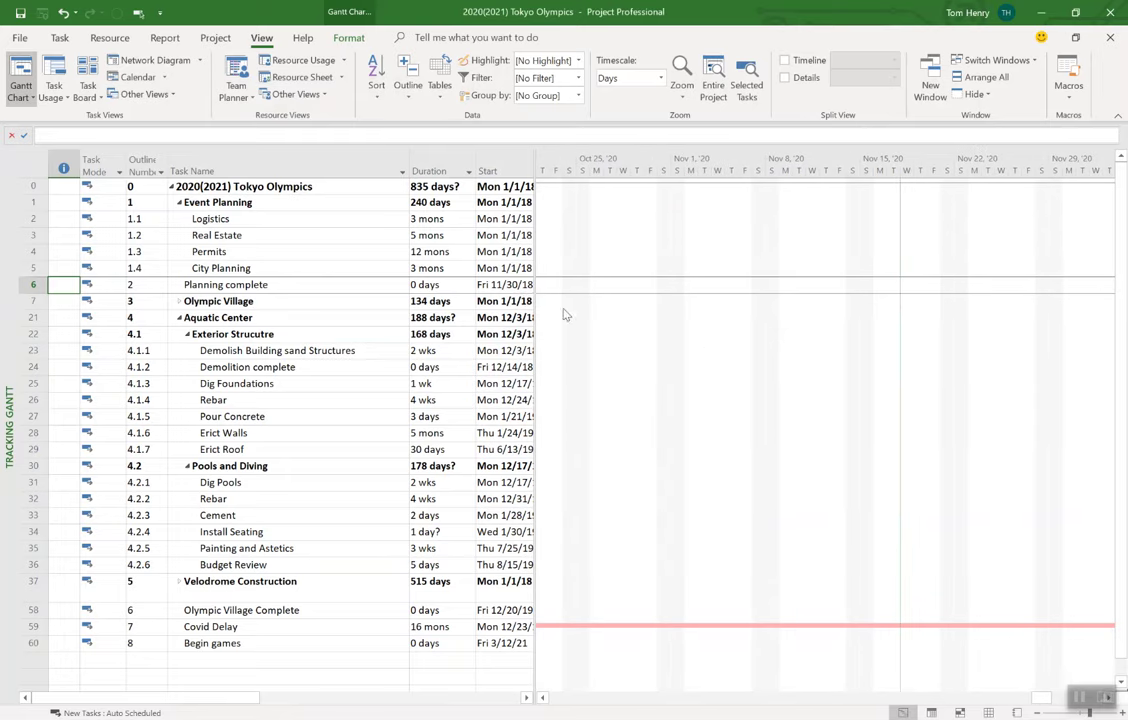
{"action": "scroll", "coordinate": [733, 393], "scroll_direction": "left", "scroll_amount": 3}
{"action": "scroll", "coordinate": [733, 393], "scroll_direction": "right", "scroll_amount": 10}
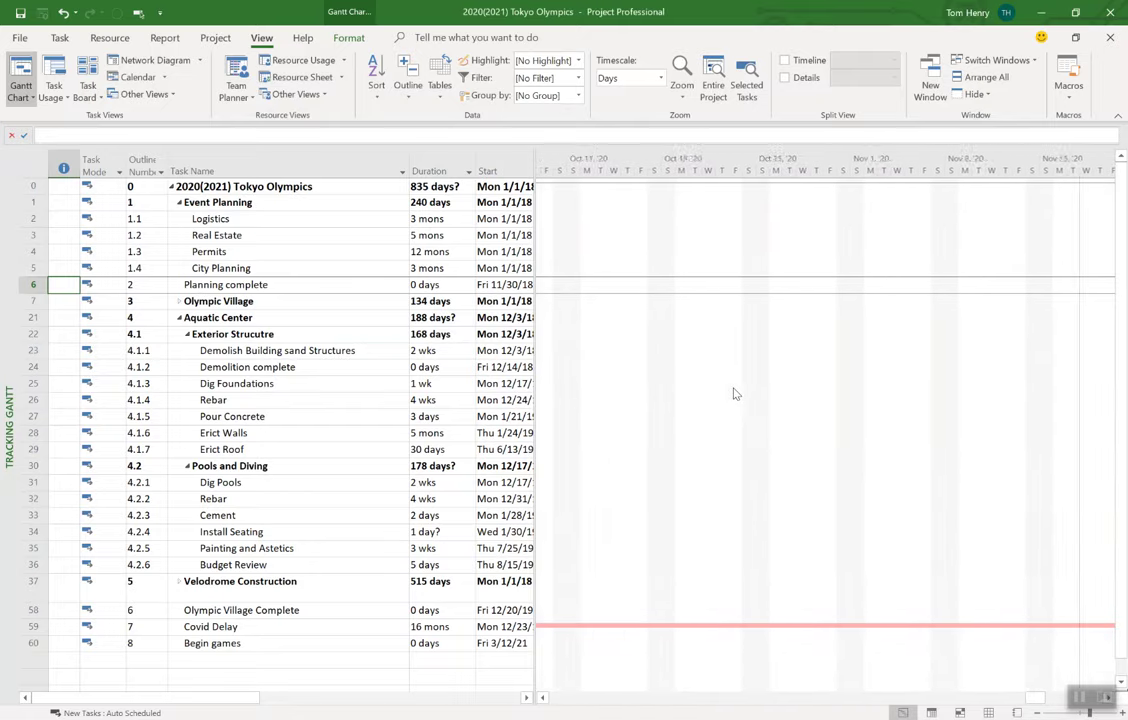
{"action": "scroll", "coordinate": [733, 393], "scroll_direction": "right", "scroll_amount": 3}
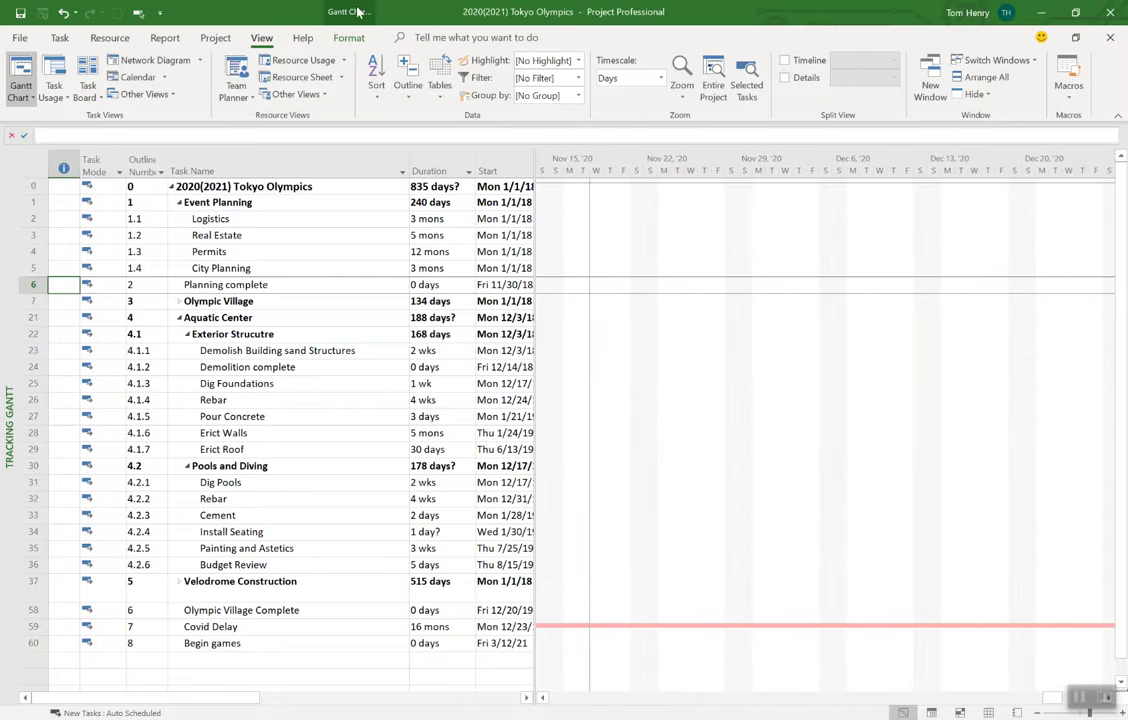
{"action": "left_click", "coordinate": [139, 13]}
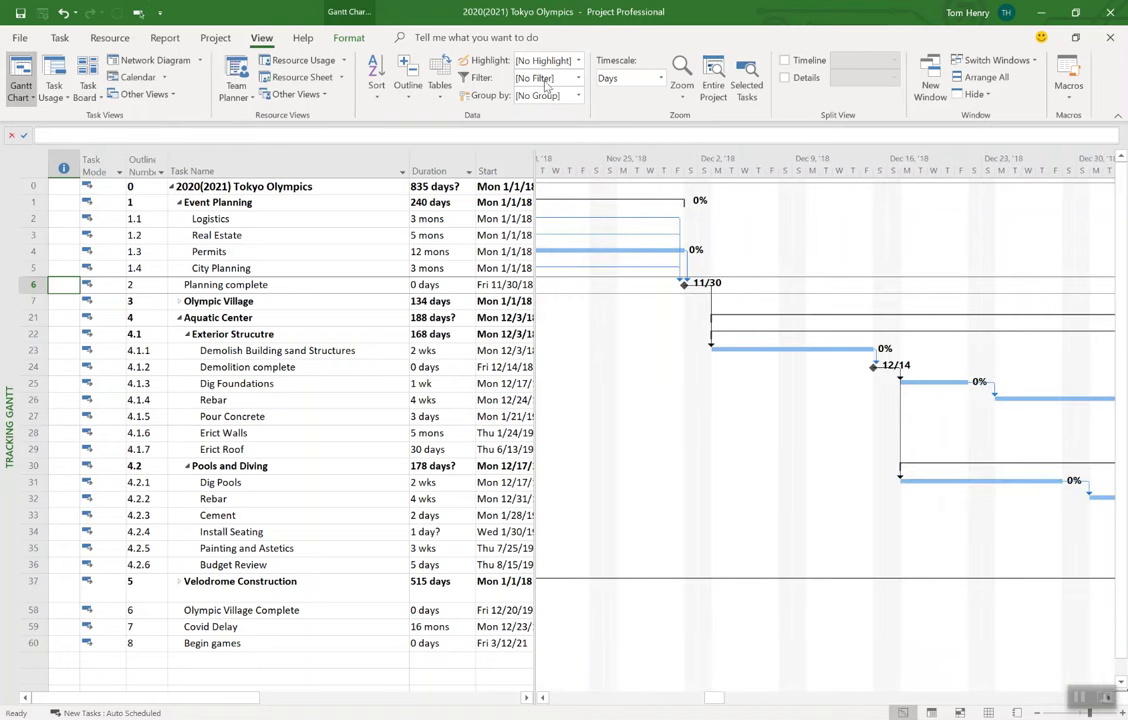
{"action": "left_click", "coordinate": [712, 90]}
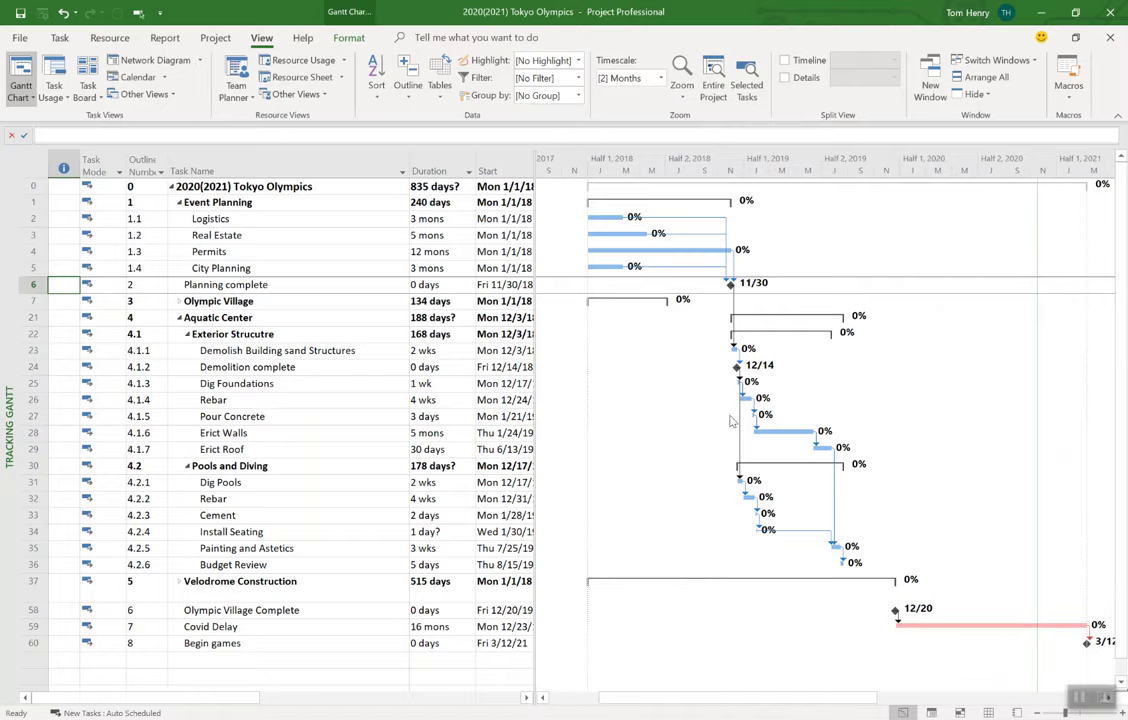
Step: Widen the task table beside the chart through the Constraint Date column, refitting the entire project in the timescale along the way
{"action": "scroll", "coordinate": [838, 467], "scroll_direction": "down", "scroll_amount": 2}
{"action": "scroll", "coordinate": [838, 467], "scroll_direction": "down", "scroll_amount": 4}
{"action": "scroll", "coordinate": [838, 465], "scroll_direction": "up", "scroll_amount": 5}
{"action": "scroll", "coordinate": [803, 405], "scroll_direction": "down", "scroll_amount": 3}
{"action": "scroll", "coordinate": [805, 408], "scroll_direction": "up", "scroll_amount": 3}
{"action": "left_click_drag", "start_coordinate": [535, 306], "coordinate": [833, 306]}
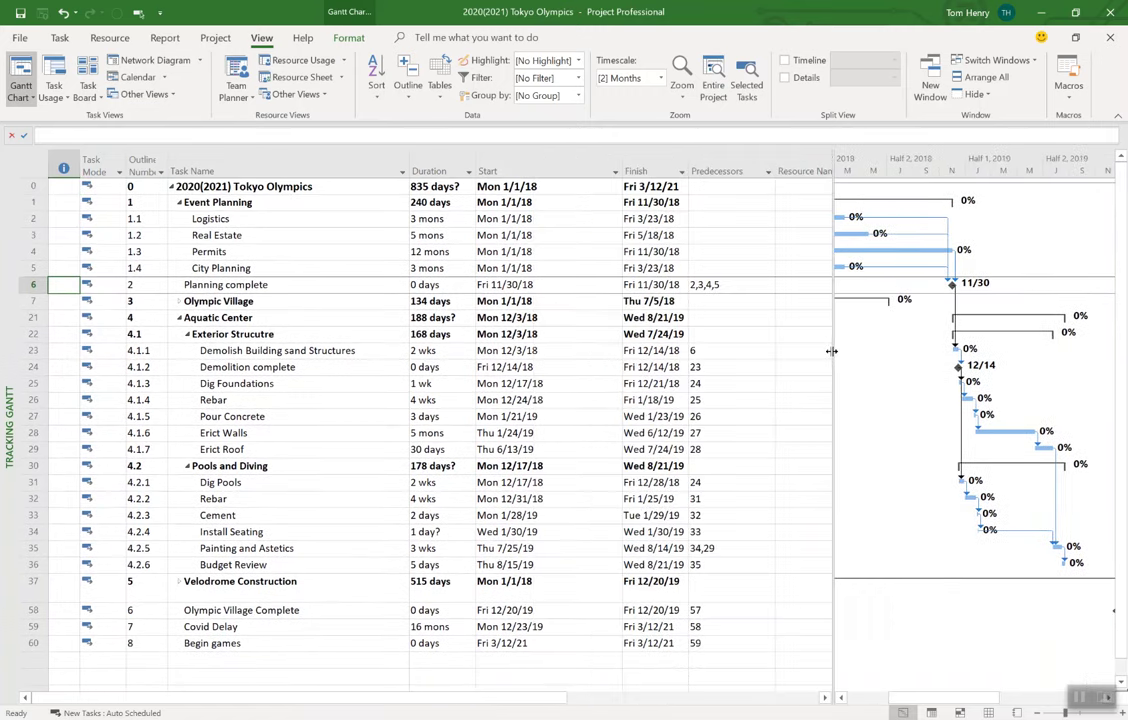
{"action": "left_click", "coordinate": [713, 80]}
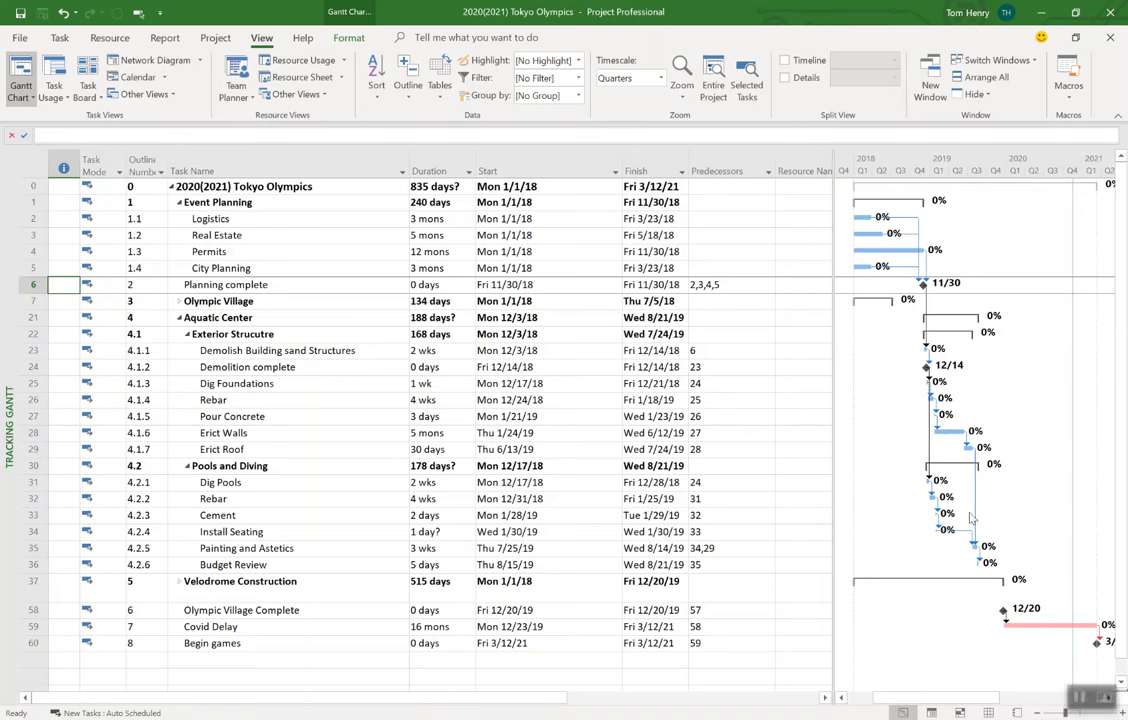
{"action": "left_click", "coordinate": [831, 449]}
{"action": "left_click_drag", "start_coordinate": [831, 449], "coordinate": [968, 453]}
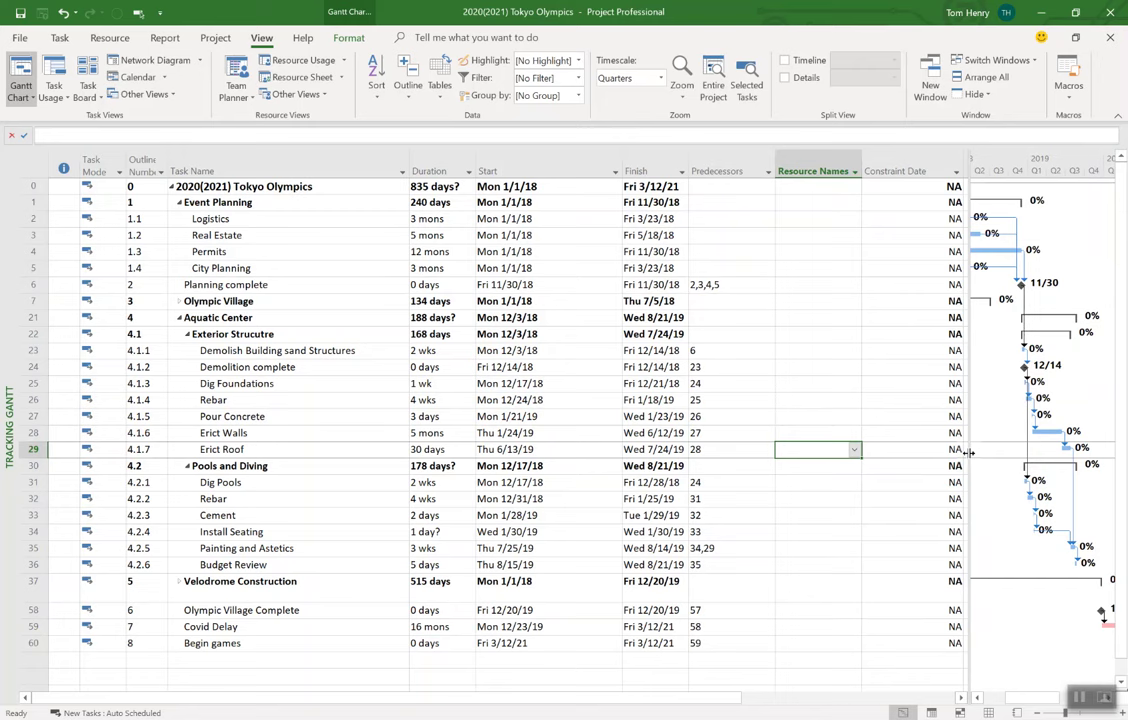
Step: Show the Timeline above the Tracking Gantt, toggle it off and on, and collapse it again
{"action": "left_click", "coordinate": [785, 61]}
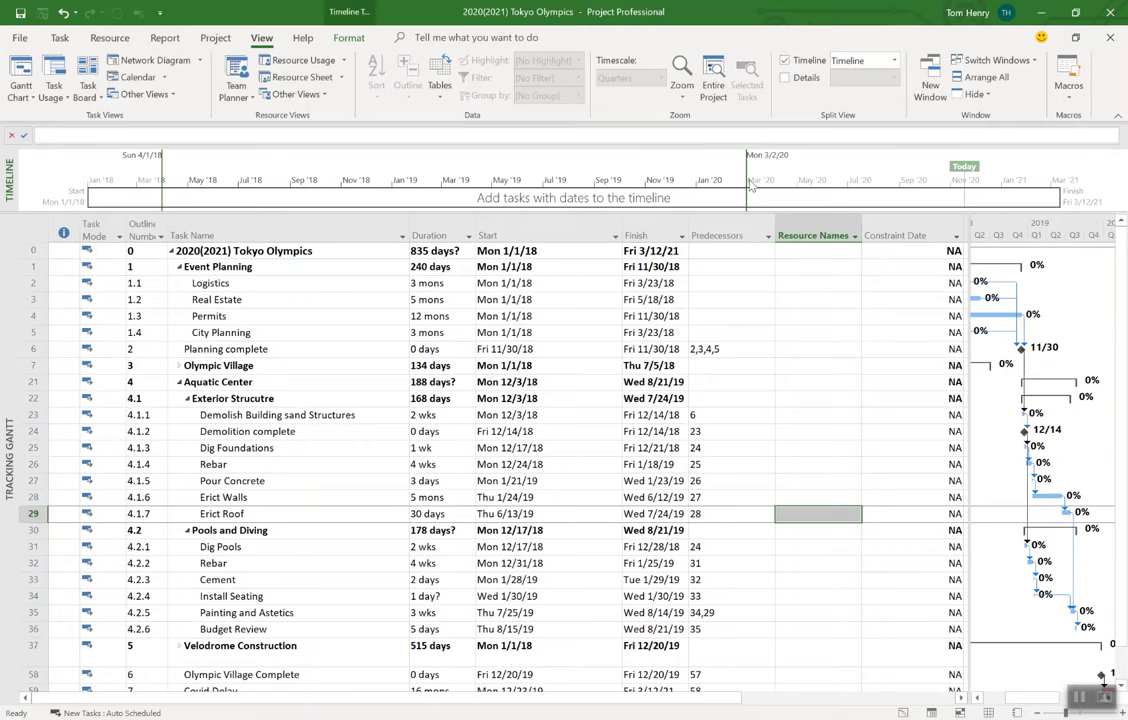
{"action": "mouse_move", "coordinate": [693, 211]}
{"action": "left_mouse_down"}
{"action": "mouse_move", "coordinate": [698, 270]}
{"action": "mouse_move", "coordinate": [705, 222]}
{"action": "left_mouse_up"}
{"action": "left_click", "coordinate": [785, 61]}
{"action": "left_click", "coordinate": [785, 61]}
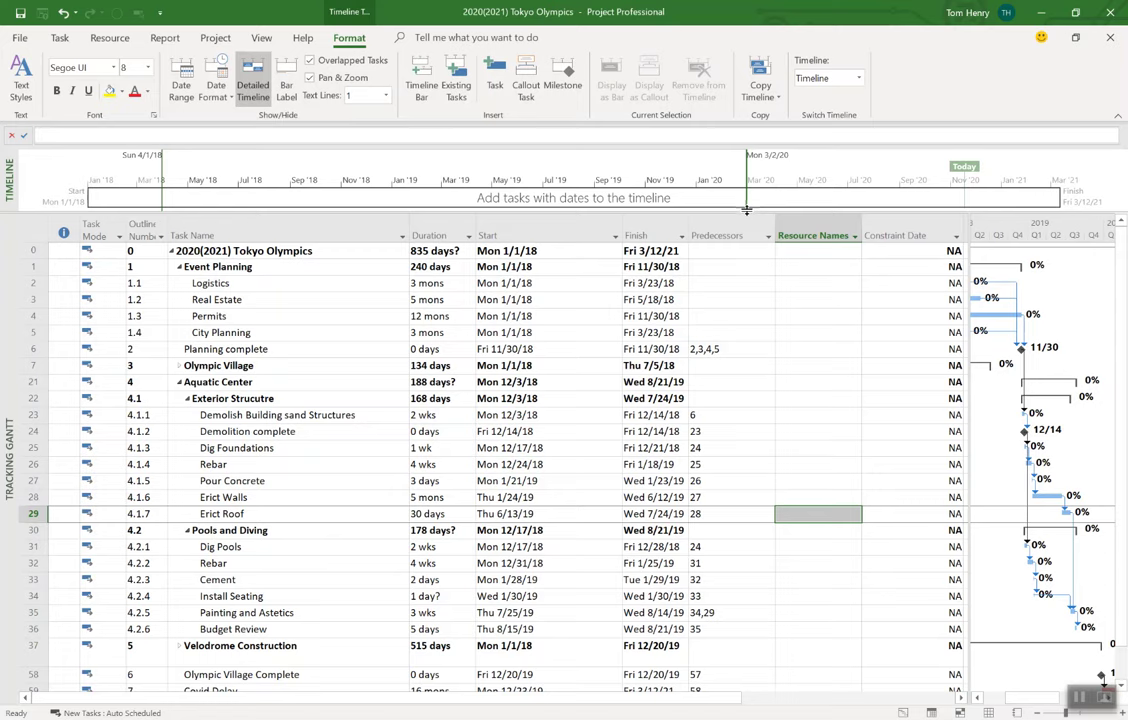
{"action": "left_click_drag", "start_coordinate": [746, 210], "coordinate": [779, 145]}
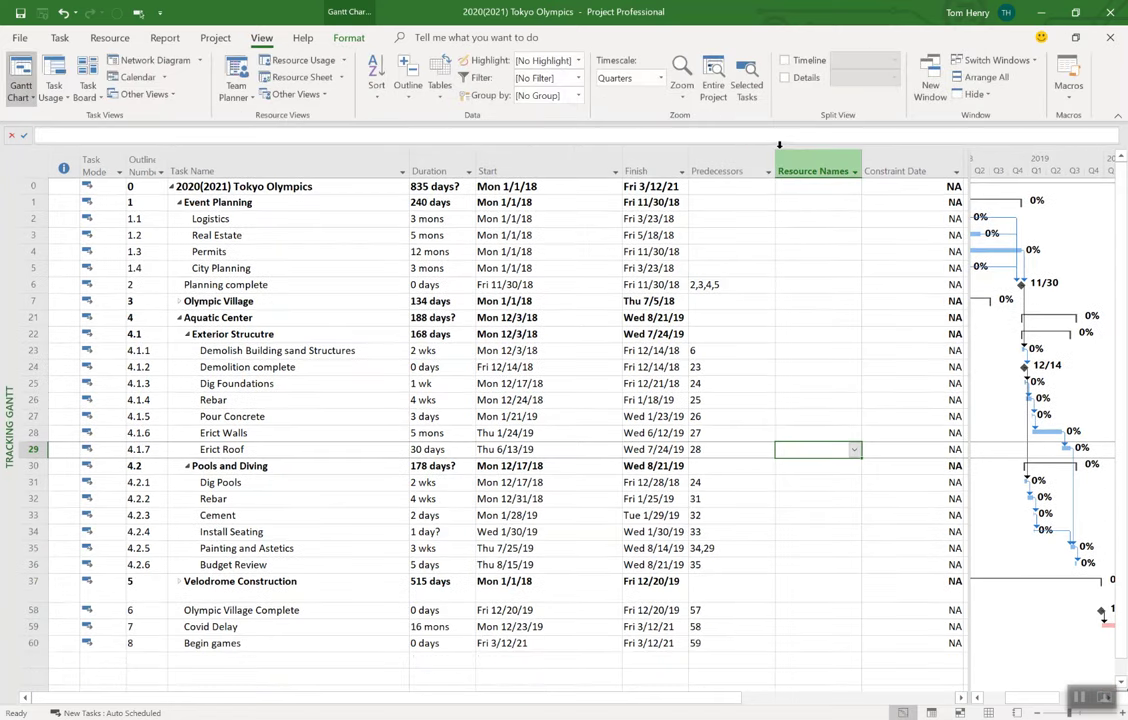